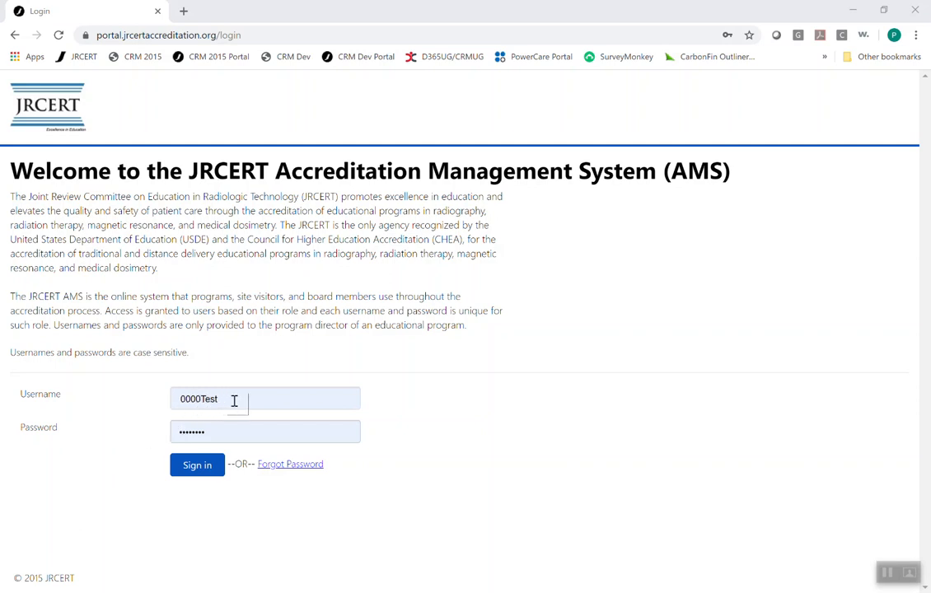
# - Sign in to the accreditation system and open the Clinical Settings Change Request page
pyautogui.click(204, 480)
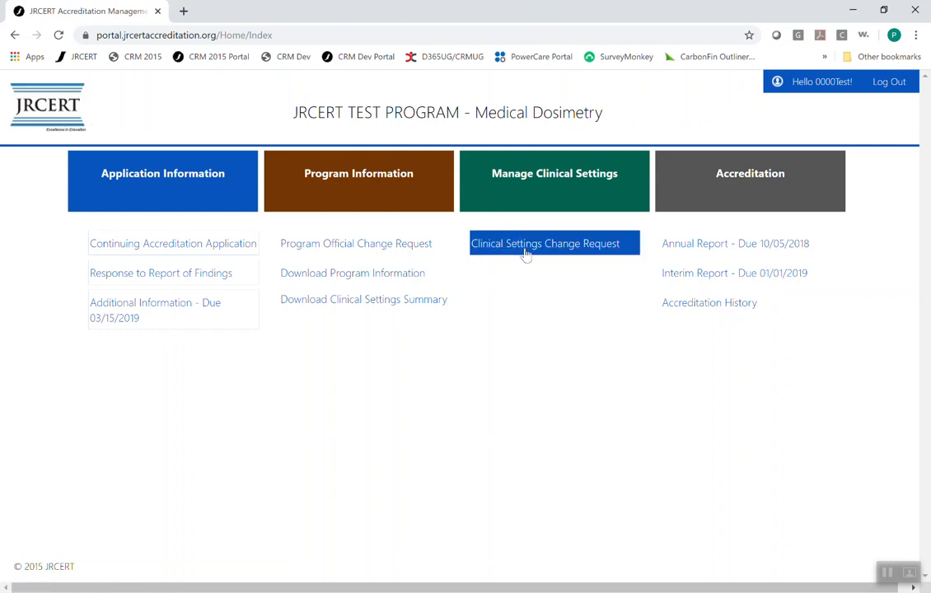
pyautogui.click(550, 259)
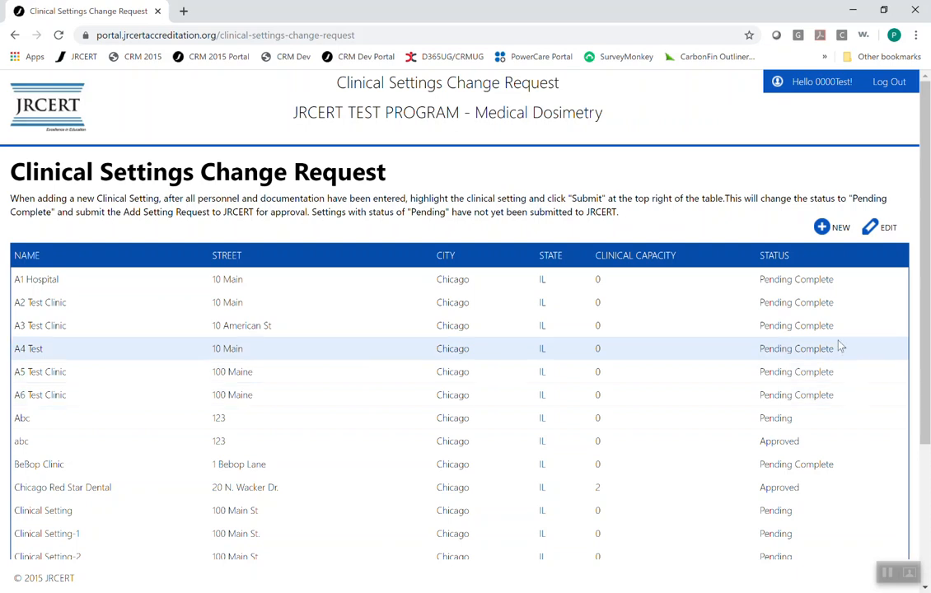
# - Start a new clinical setting named Clinical Setting-3
pyautogui.click(823, 230)
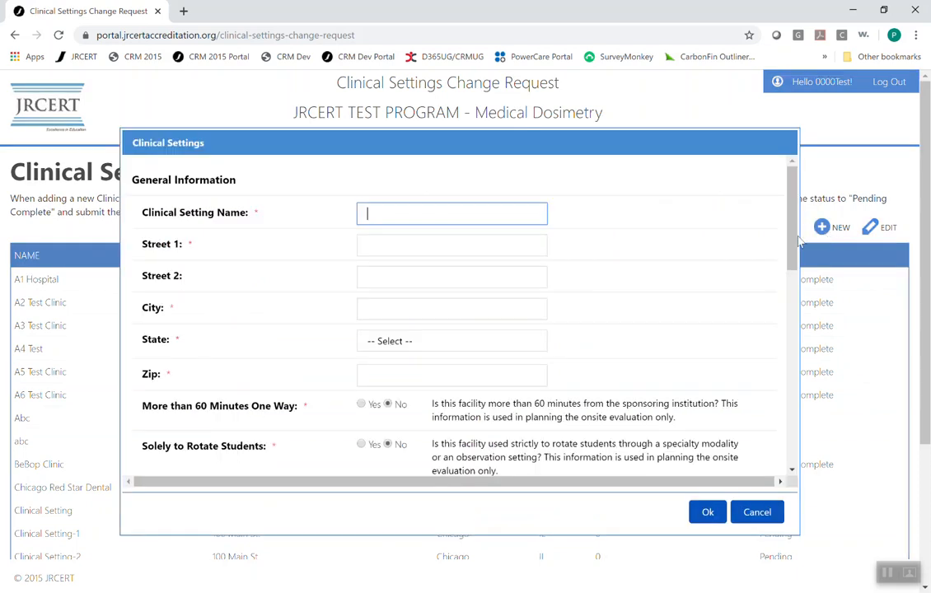
pyautogui.write('Cl')
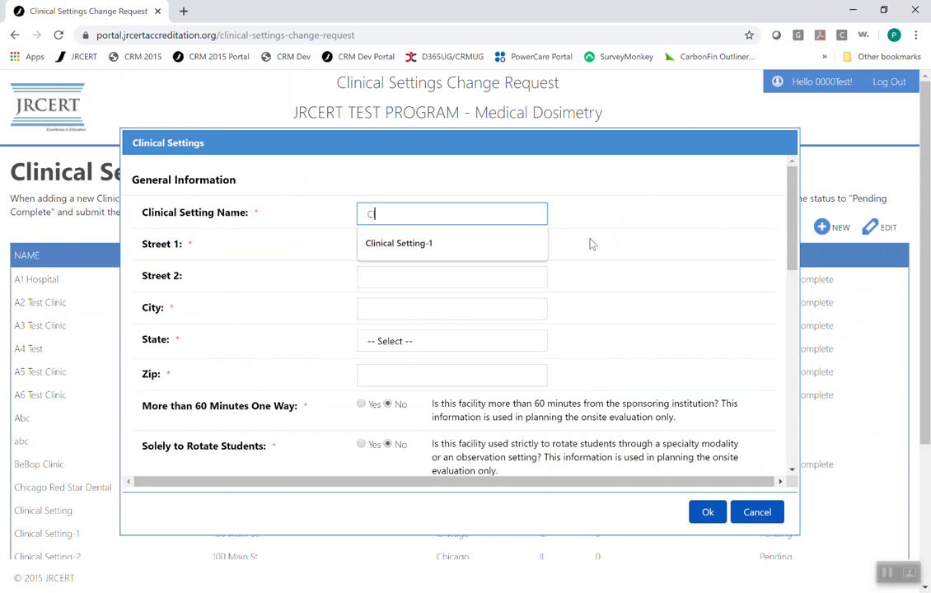
pyautogui.write('inical Setting-3')
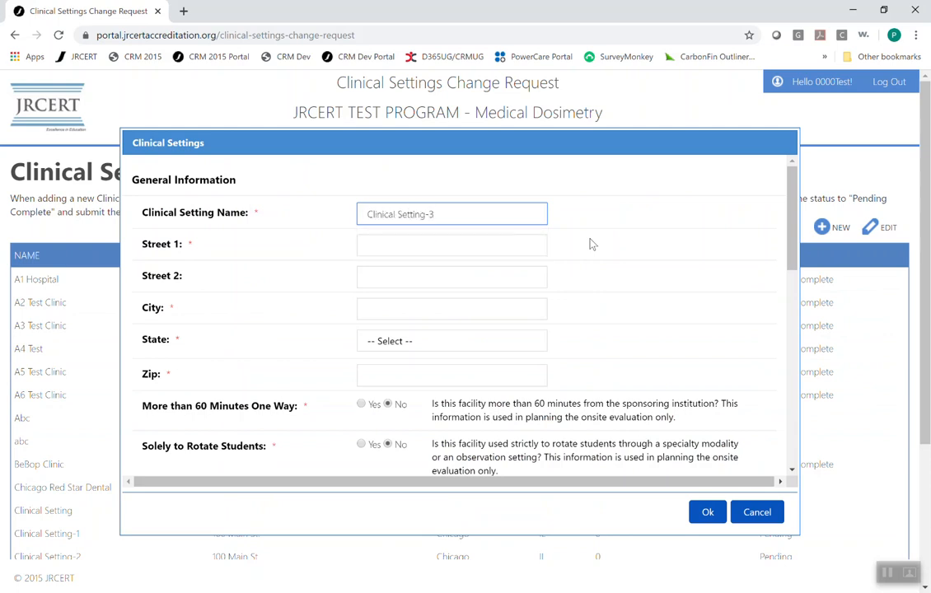
# - Set the clinical setting's Street 1 to 100 Main St
pyautogui.press('Tab')
pyautogui.write('100')
pyautogui.press('Tab')
pyautogui.write('100')
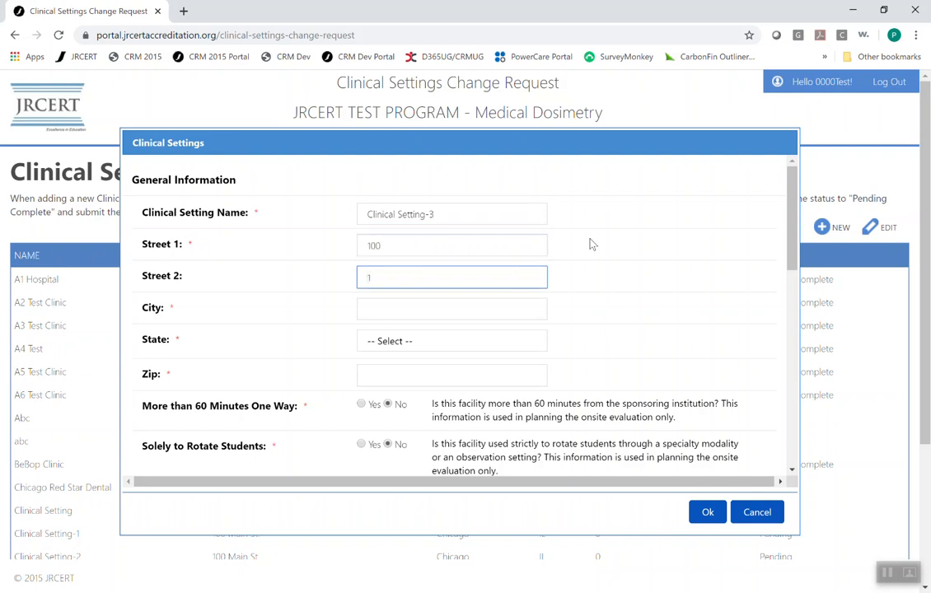
pyautogui.doubleClick(393, 244)
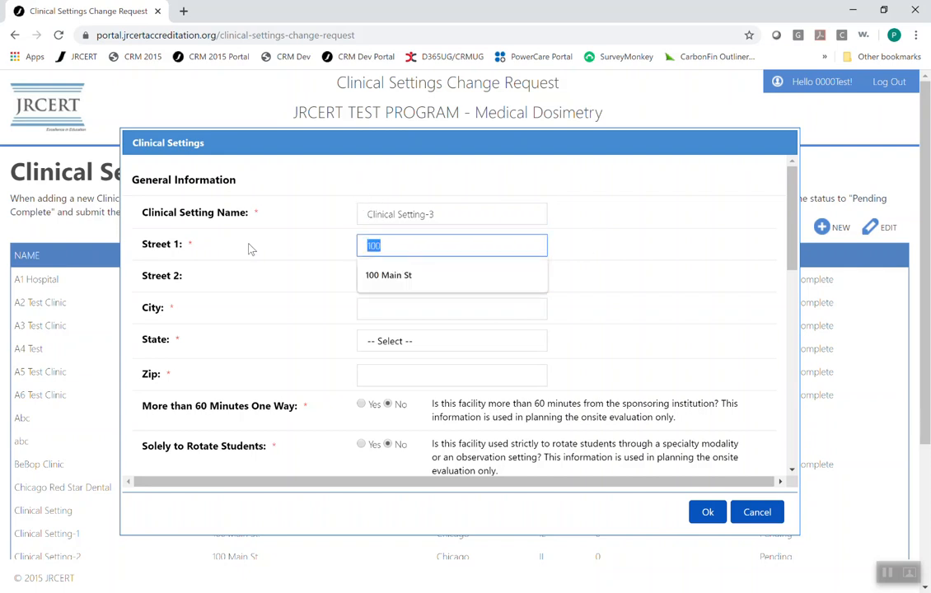
pyautogui.click(385, 273)
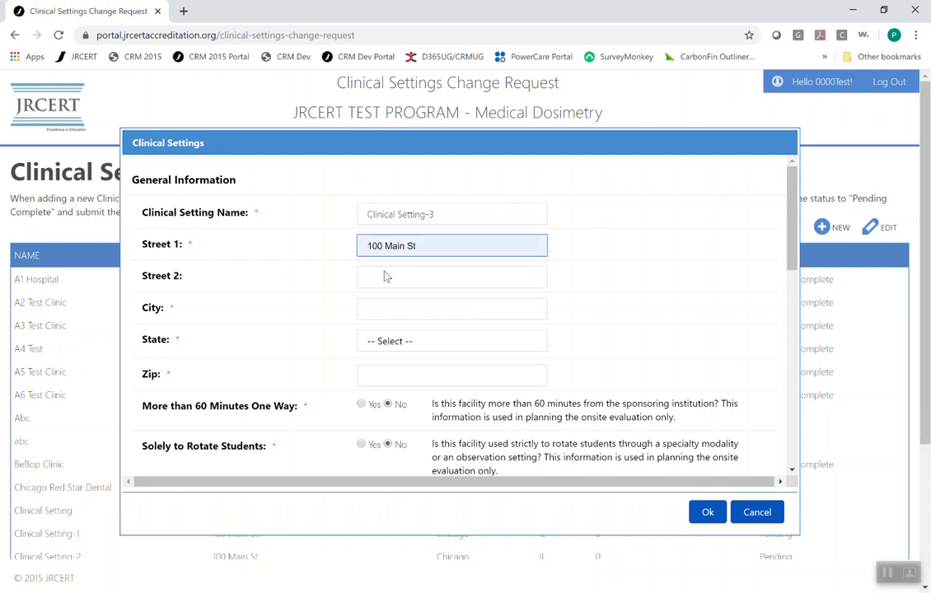
# - Set the city to Chicago and the state to IL
pyautogui.click(381, 309)
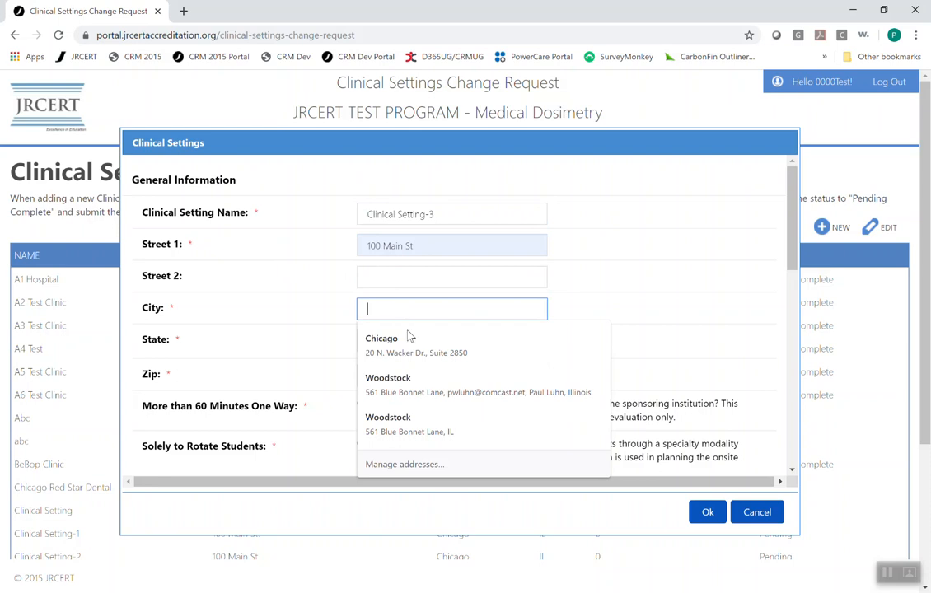
pyautogui.click(371, 347)
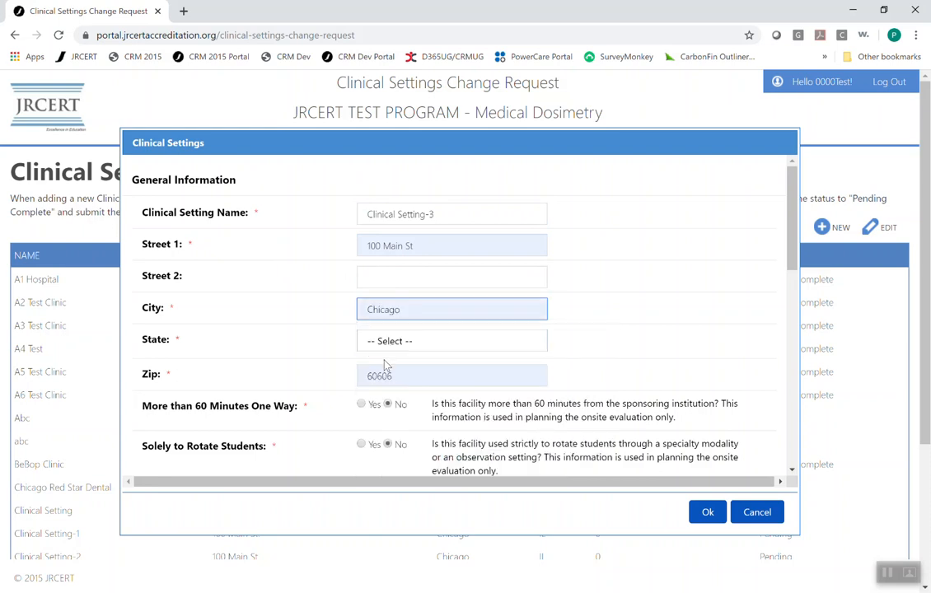
pyautogui.click(392, 346)
pyautogui.press('i')
pyautogui.press('l')
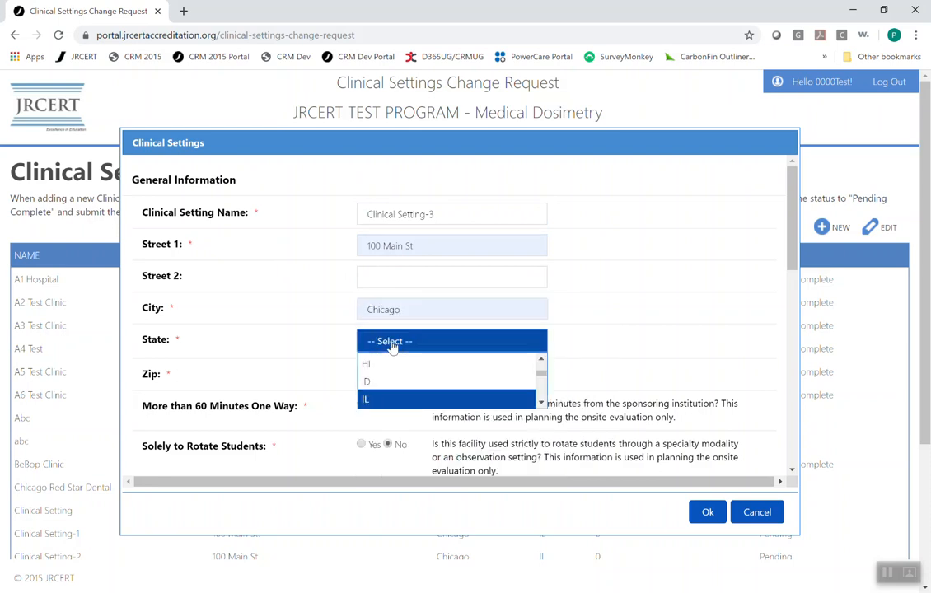
pyautogui.press('Return')
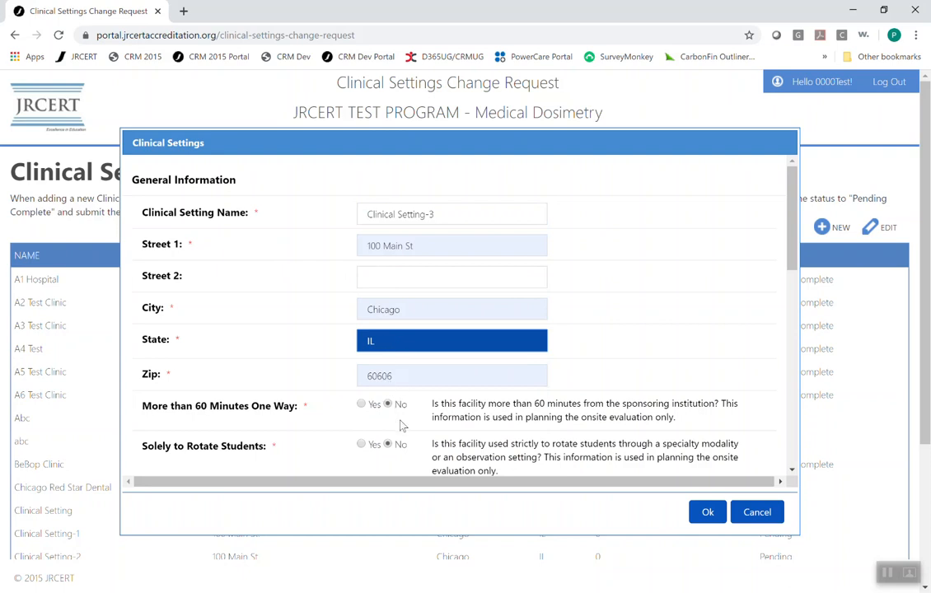
# - Enter 2 as the number of qualified practitioners and 2 as the number of workstations
pyautogui.scroll(-2, 381, 421)
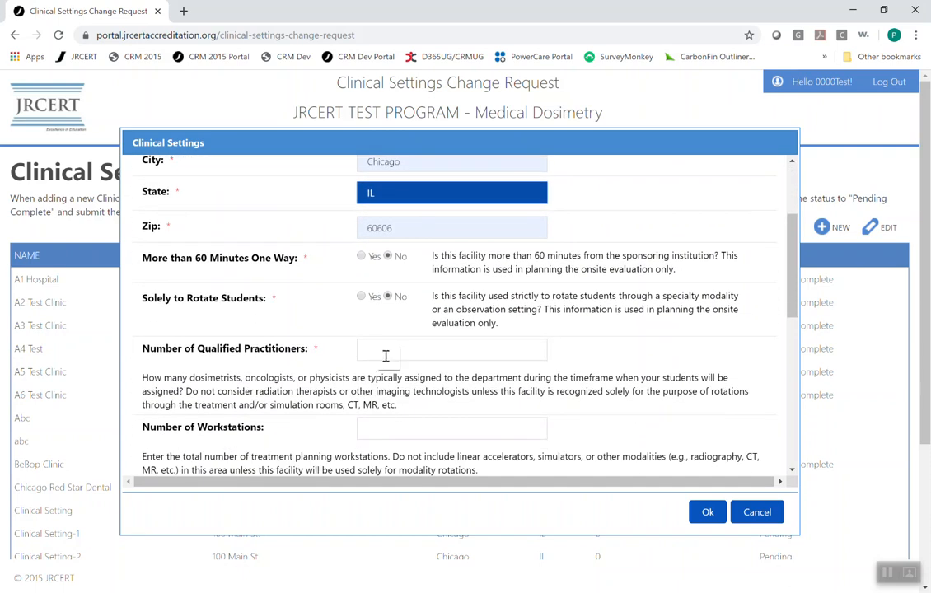
pyautogui.click(384, 348)
pyautogui.write('2')
pyautogui.scroll(-2, 386, 350)
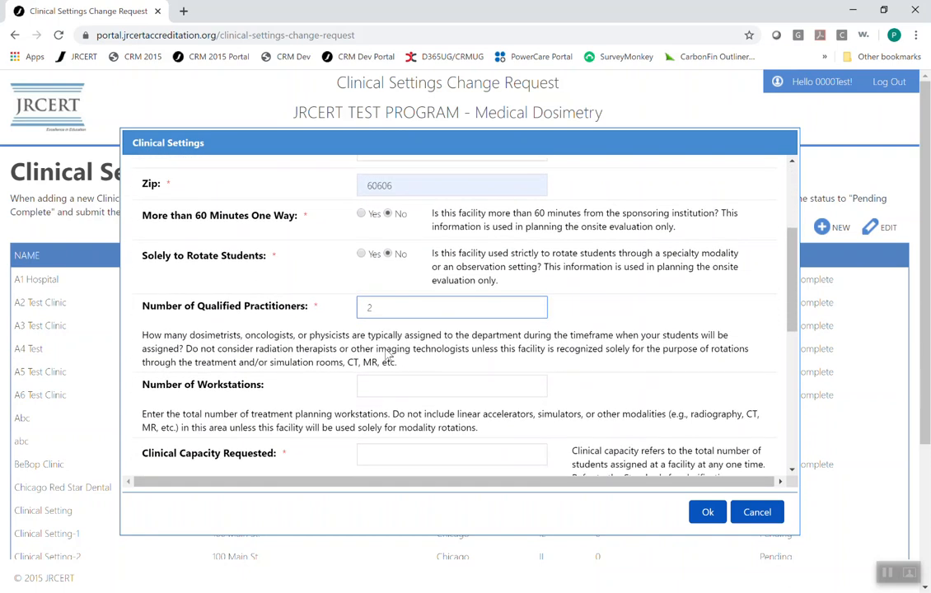
pyautogui.click(377, 338)
pyautogui.write('2')
# - Set the clinical capacity requested to 2
pyautogui.scroll(-2, 377, 339)
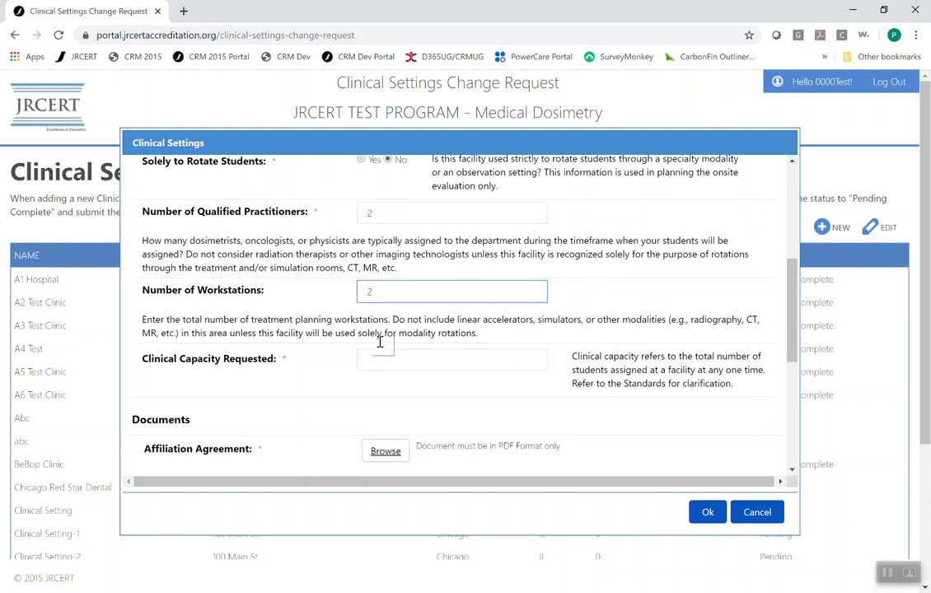
pyautogui.click(379, 308)
pyautogui.write('2')
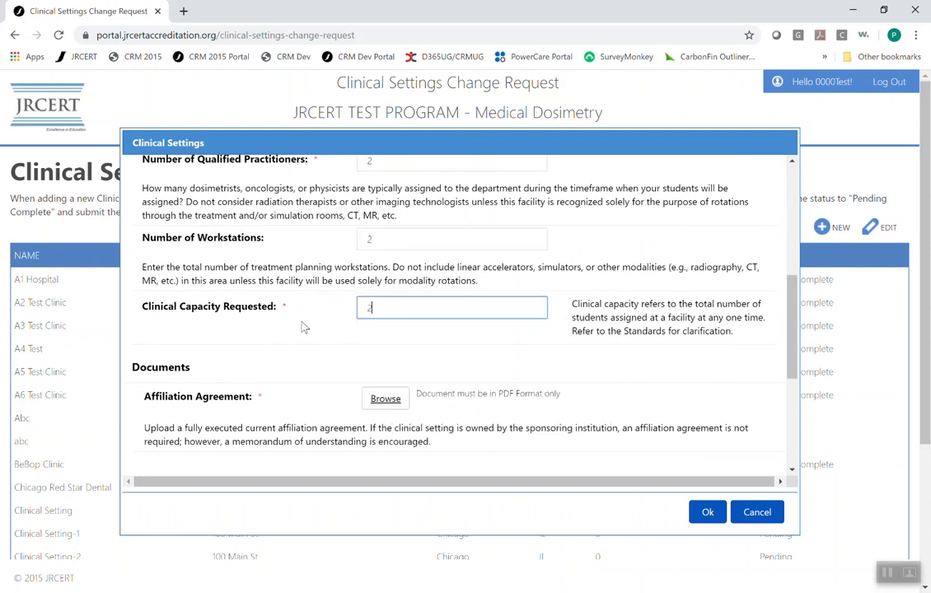
# - Upload the Affiliation Agreement PDF as the affiliation agreement document
pyautogui.scroll(-4, 304, 328)
pyautogui.click(381, 220)
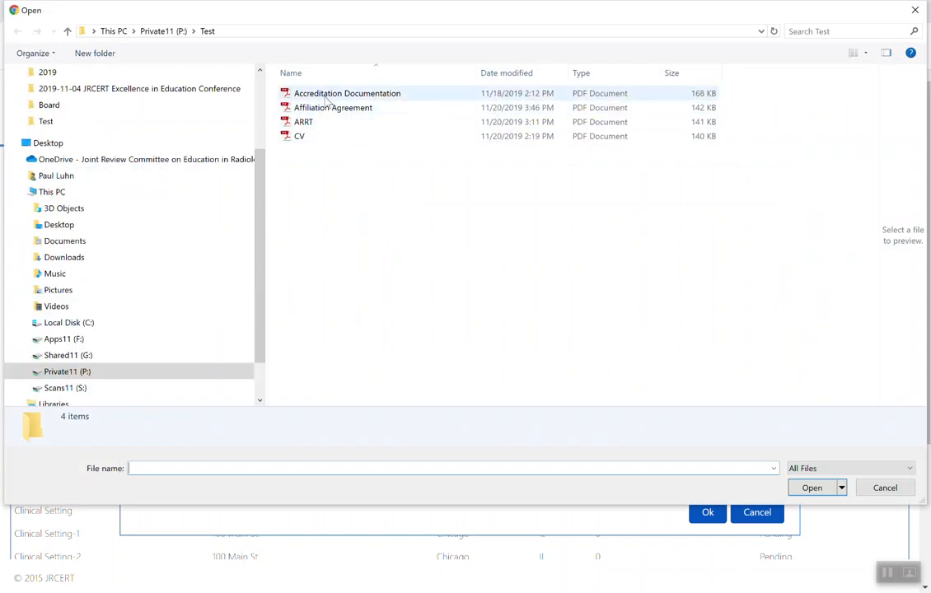
pyautogui.click(334, 108)
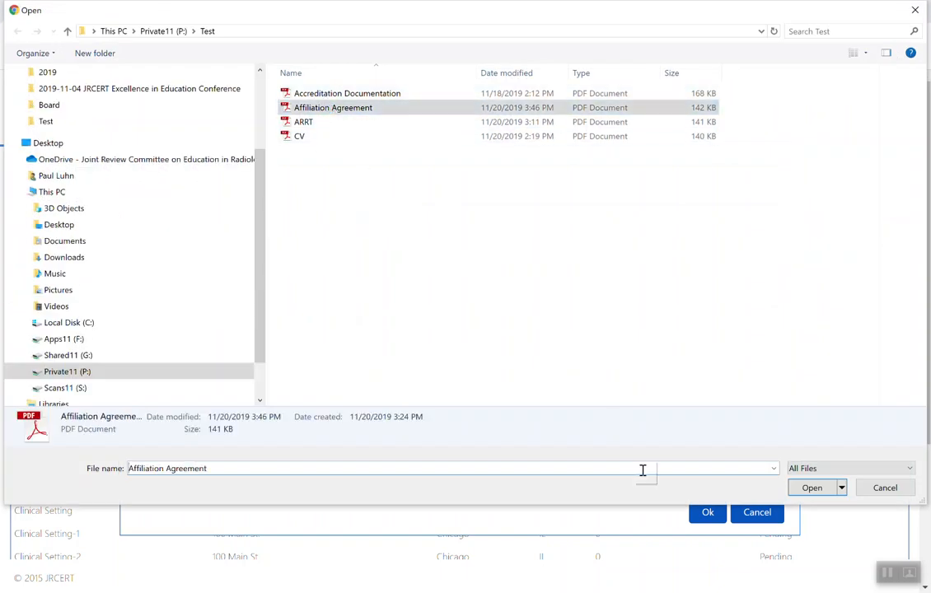
pyautogui.click(803, 487)
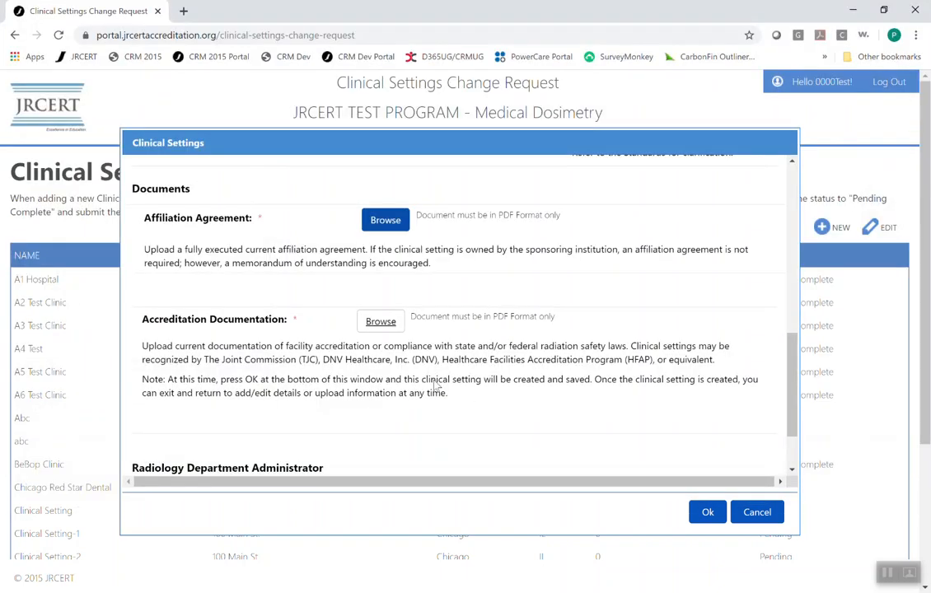
# - Upload the Accreditation Documentation PDF as accreditation documentation and save the new clinical setting
pyautogui.click(379, 349)
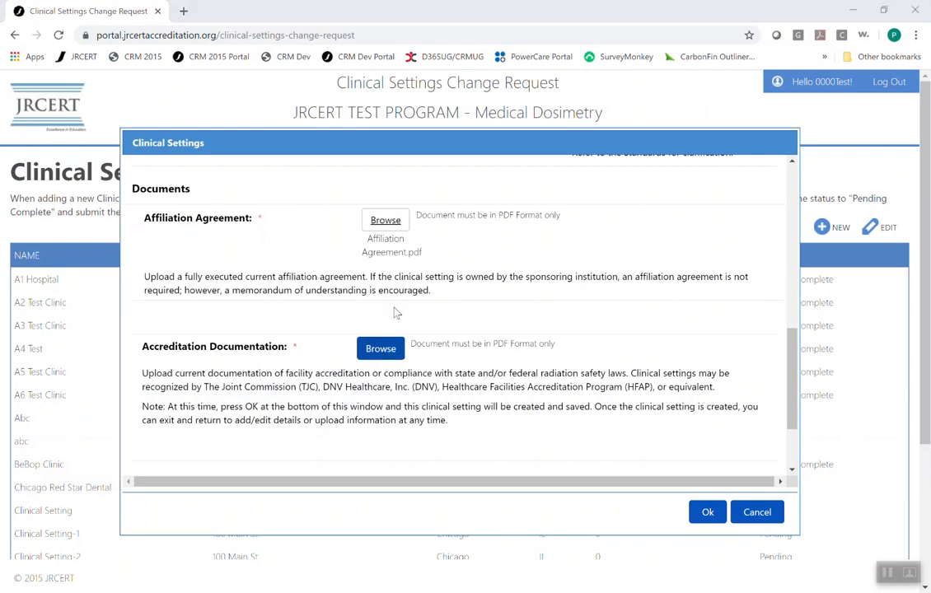
pyautogui.click(338, 94)
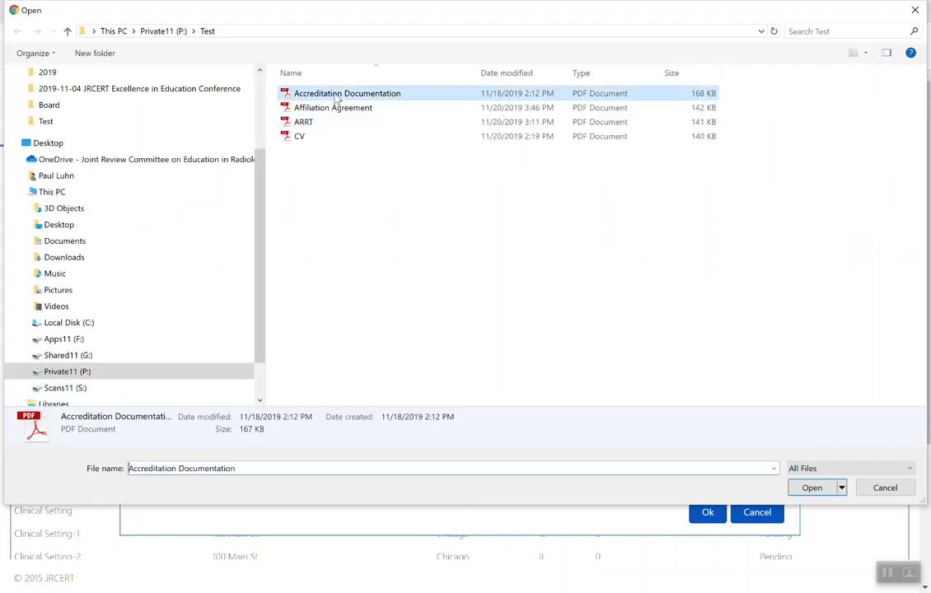
pyautogui.click(811, 488)
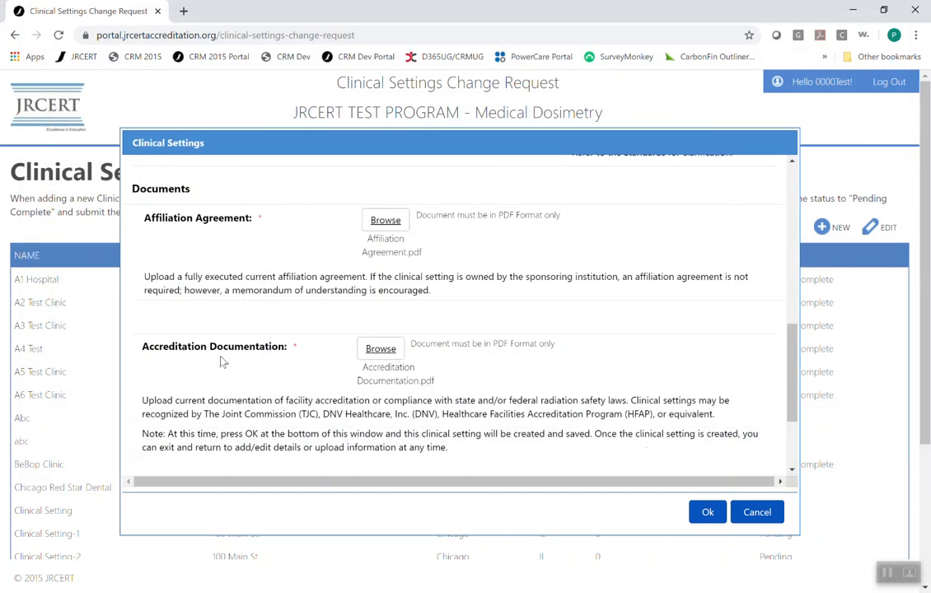
pyautogui.scroll(-3, 269, 372)
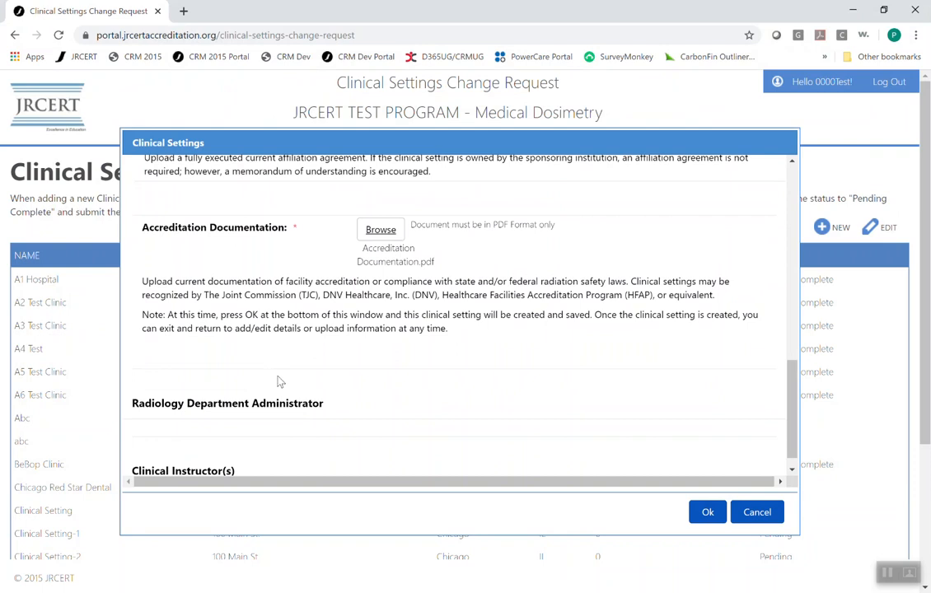
pyautogui.click(709, 520)
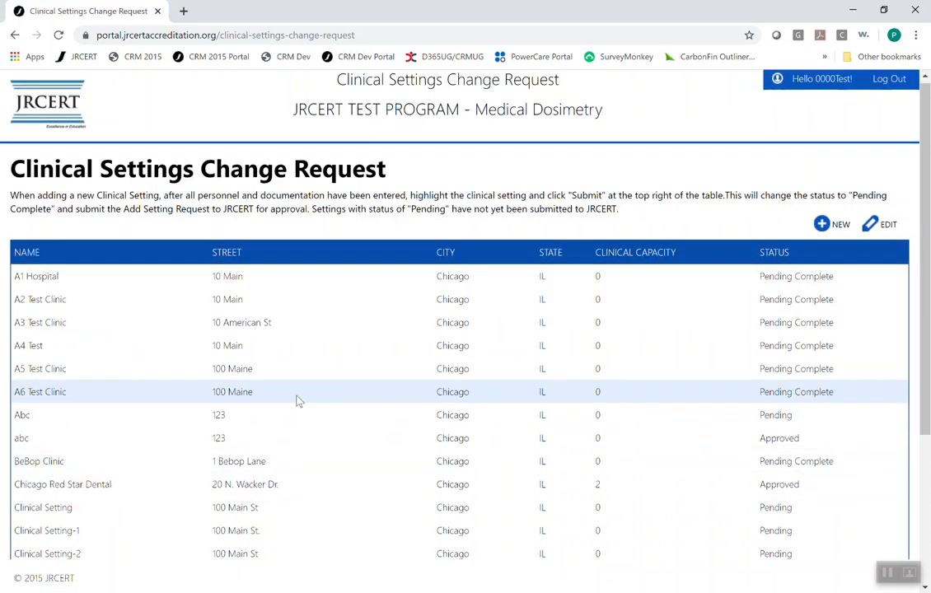
# - Open Clinical Setting-3 for editing and start adding a new radiology department administrator
pyautogui.scroll(-1, 289, 403)
pyautogui.scroll(-1, 272, 405)
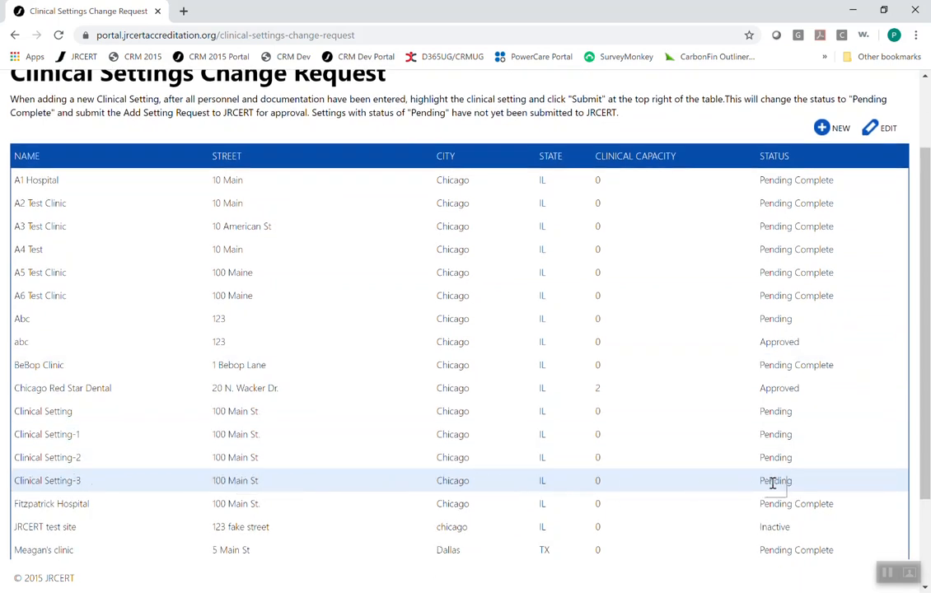
pyautogui.click(666, 487)
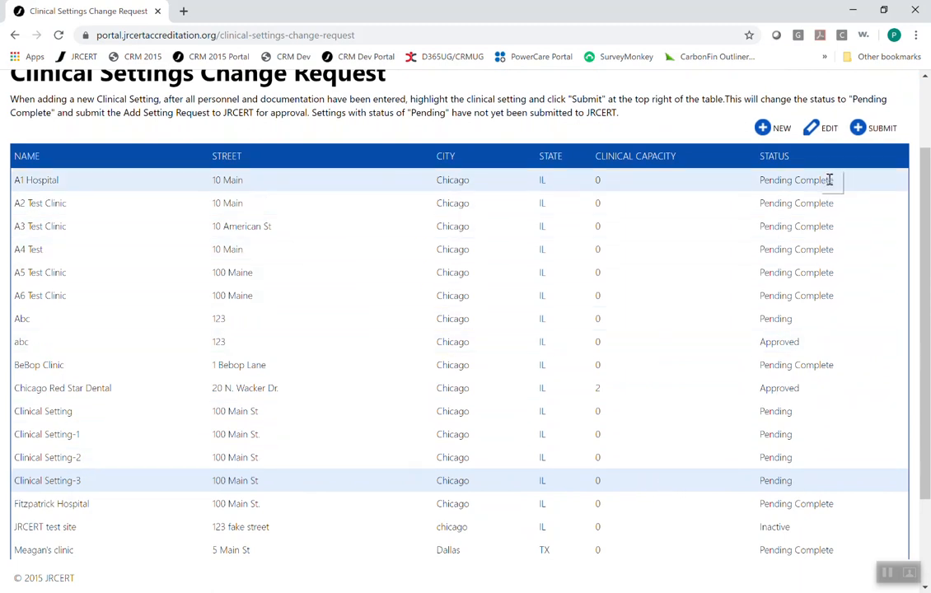
pyautogui.click(829, 130)
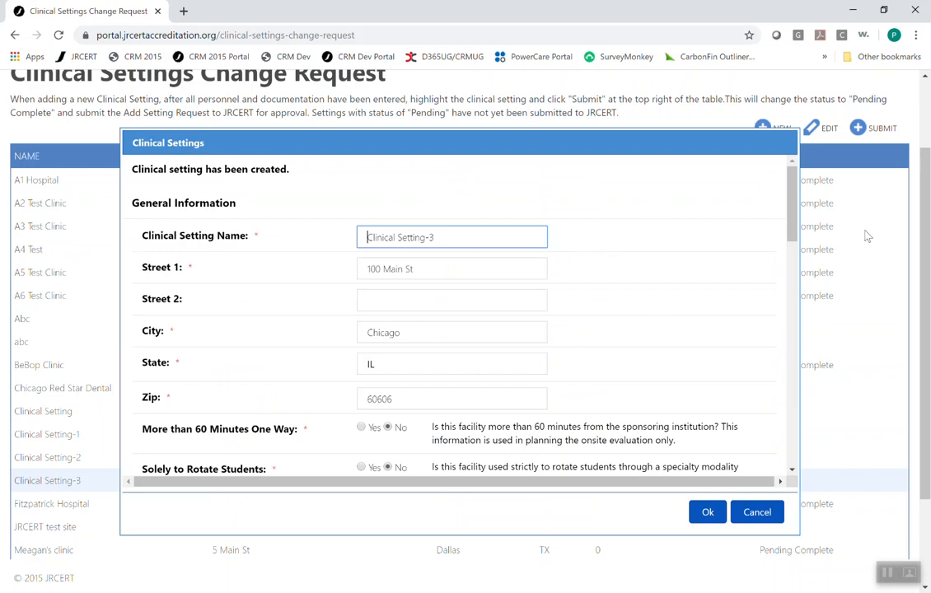
pyautogui.moveTo(792, 201); pyautogui.dragTo(764, 387)
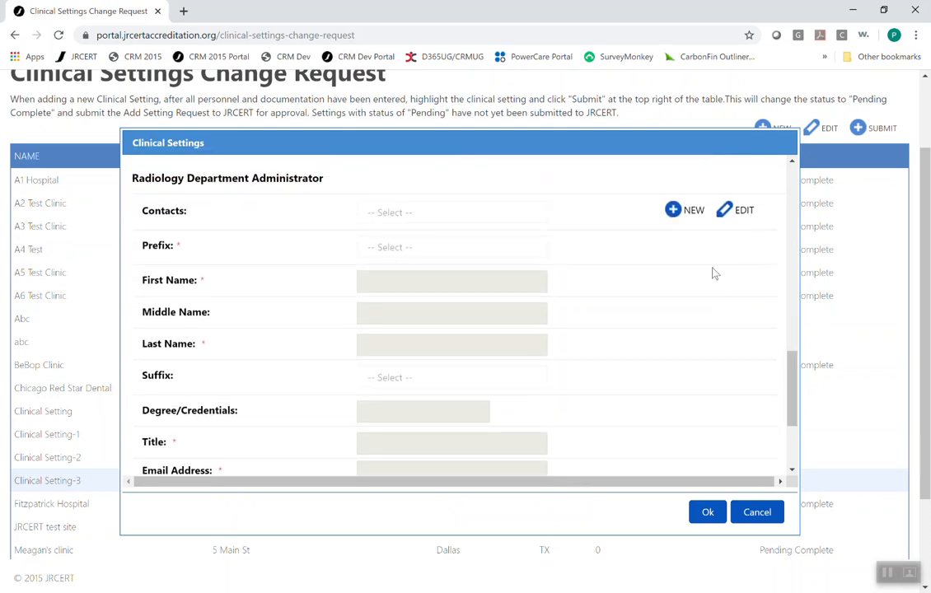
pyautogui.click(683, 216)
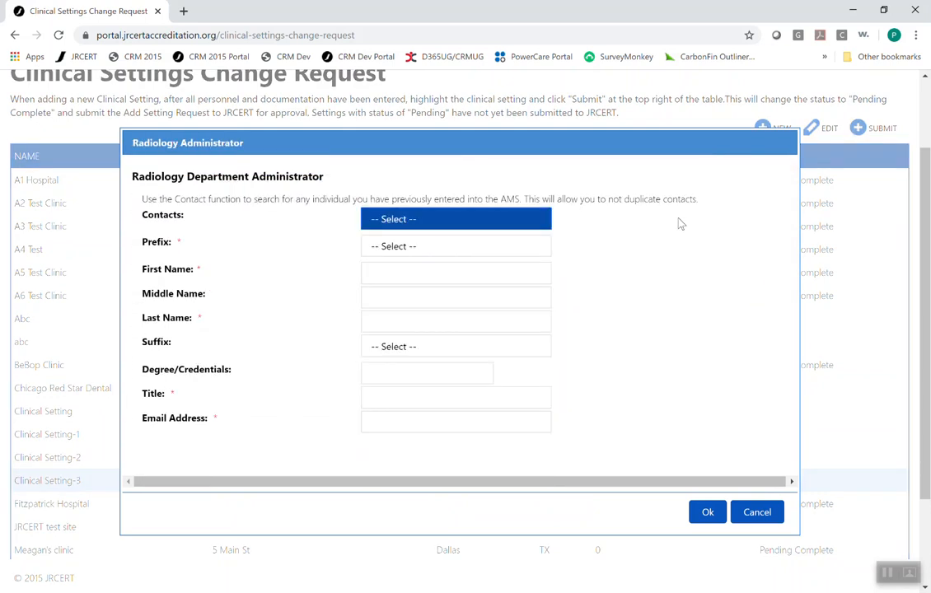
# - Look through the list of existing contacts for the administrator
pyautogui.click(415, 222)
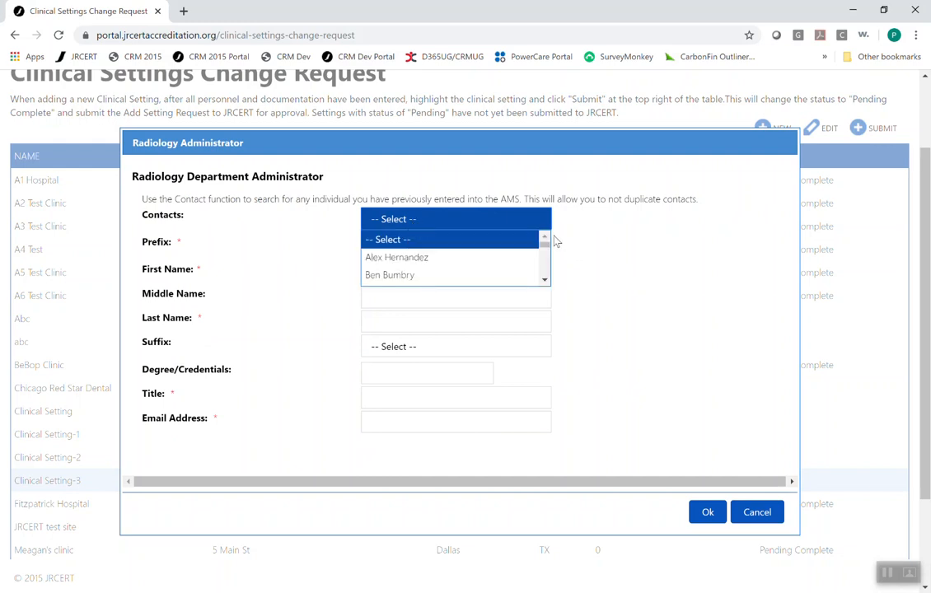
pyautogui.scroll(-1, 543, 272)
pyautogui.scroll(-6, 544, 275)
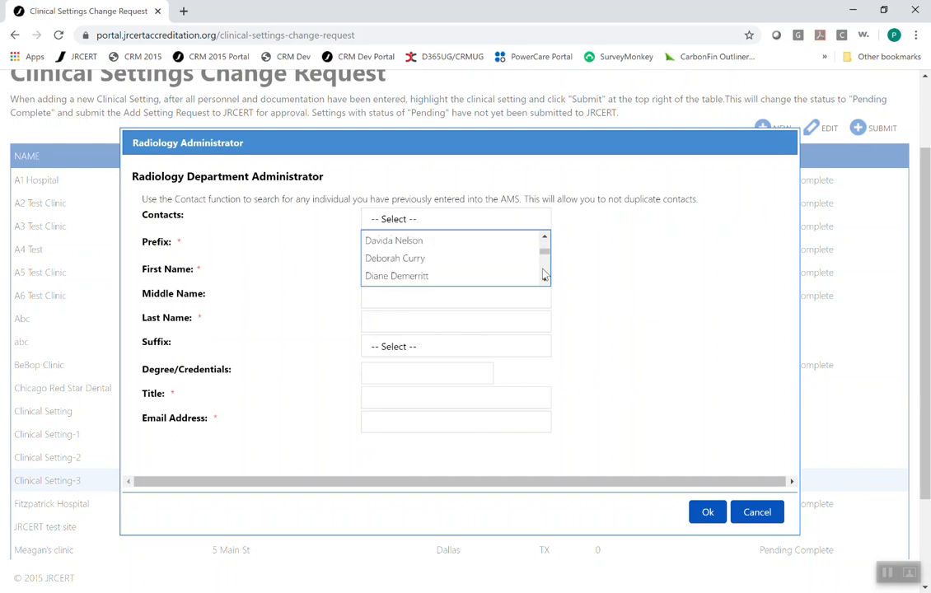
pyautogui.scroll(-3, 543, 274)
pyautogui.click(545, 221)
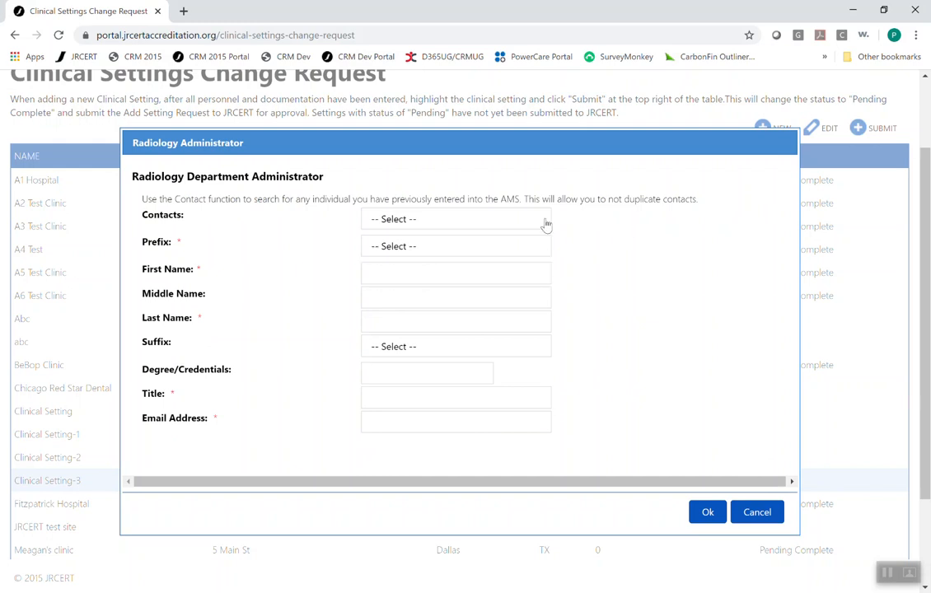
# - Set the administrator's prefix to Ms
pyautogui.click(393, 248)
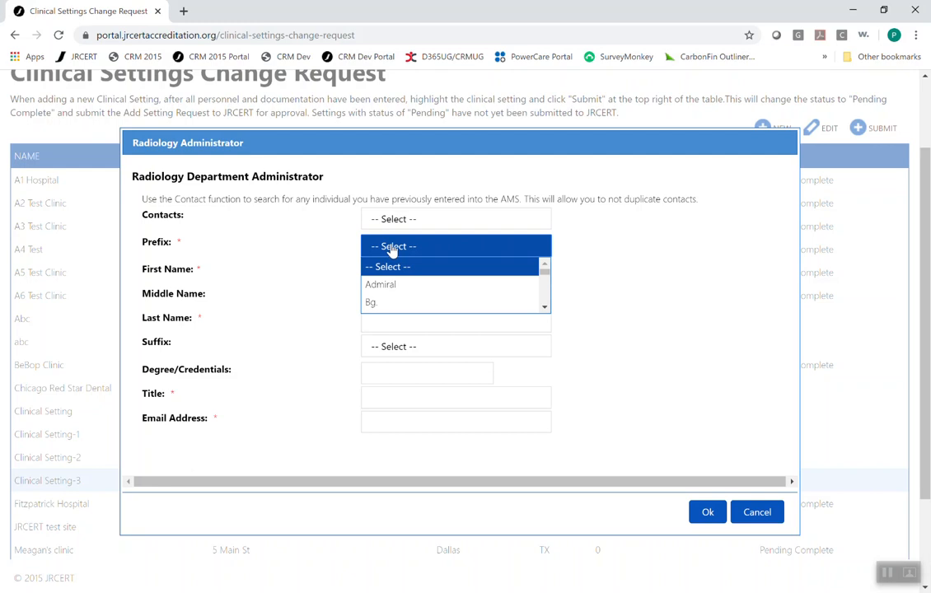
pyautogui.write('ms')
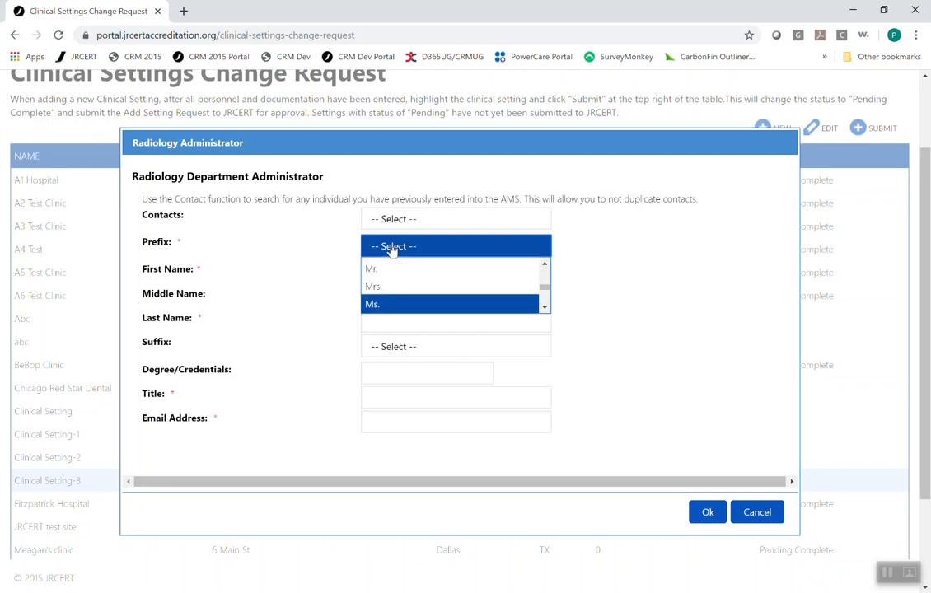
pyautogui.click(373, 303)
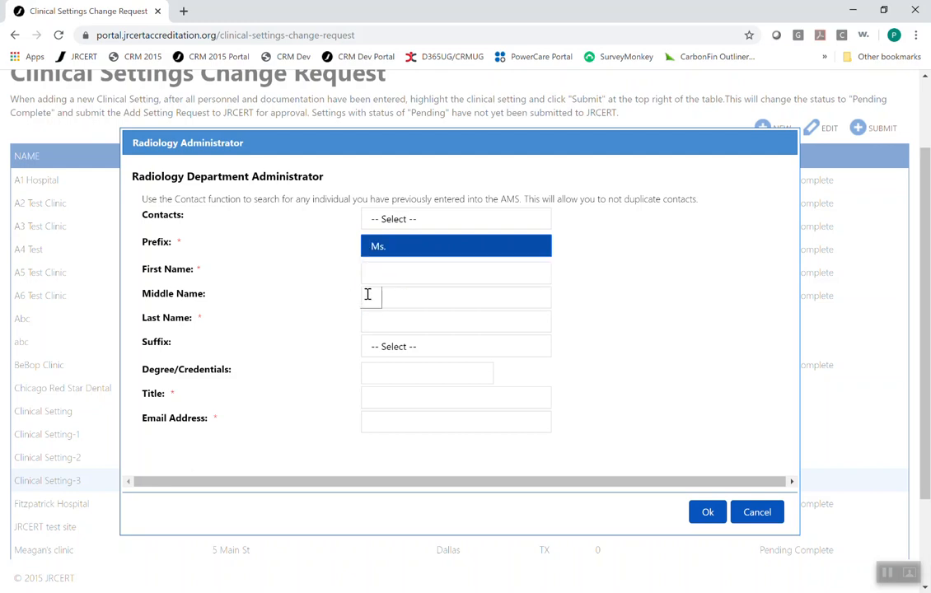
# - Enter the administrator's first name and last name, clearing the last name mistakenly put in the middle name
pyautogui.click(375, 276)
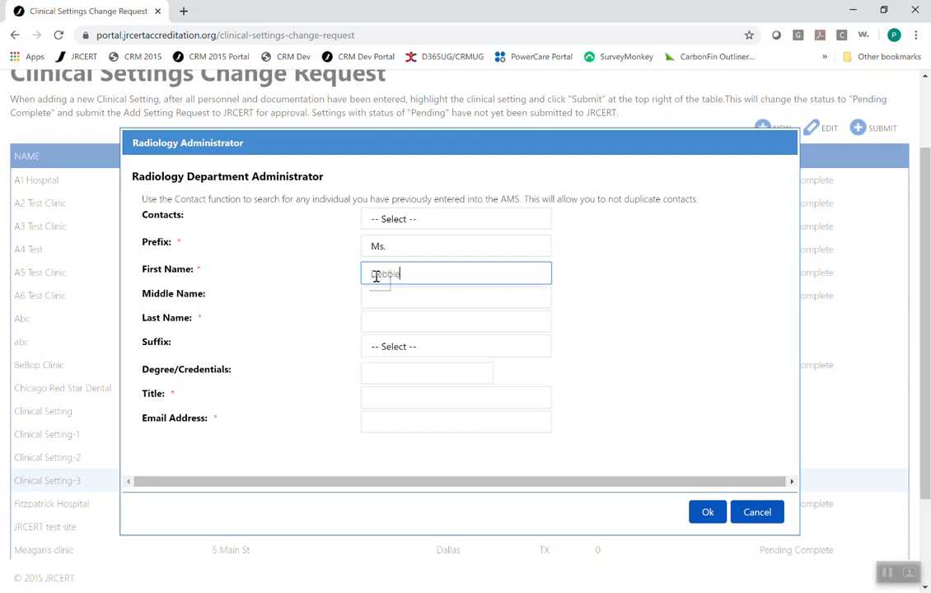
pyautogui.press('Tab')
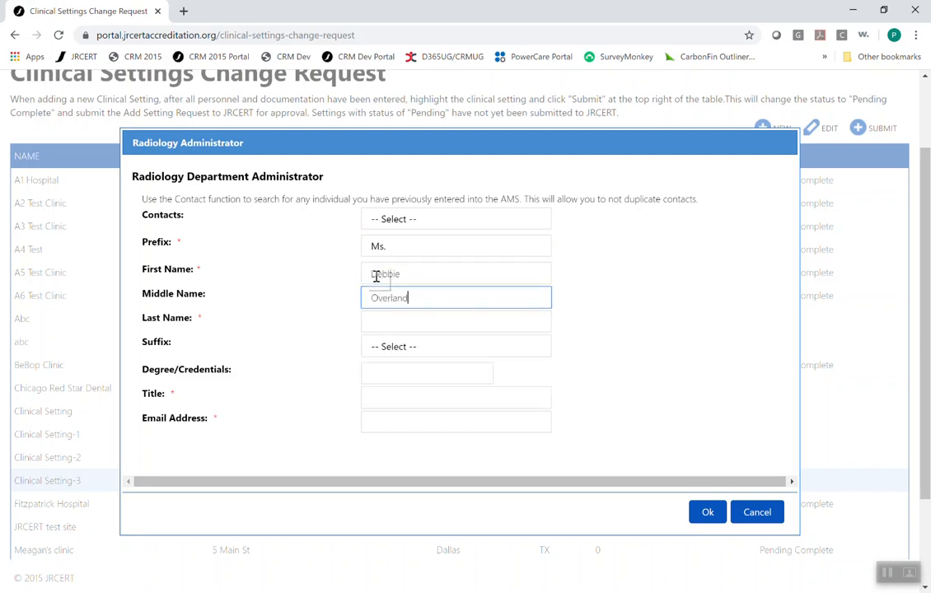
pyautogui.moveTo(417, 297); pyautogui.dragTo(321, 303)
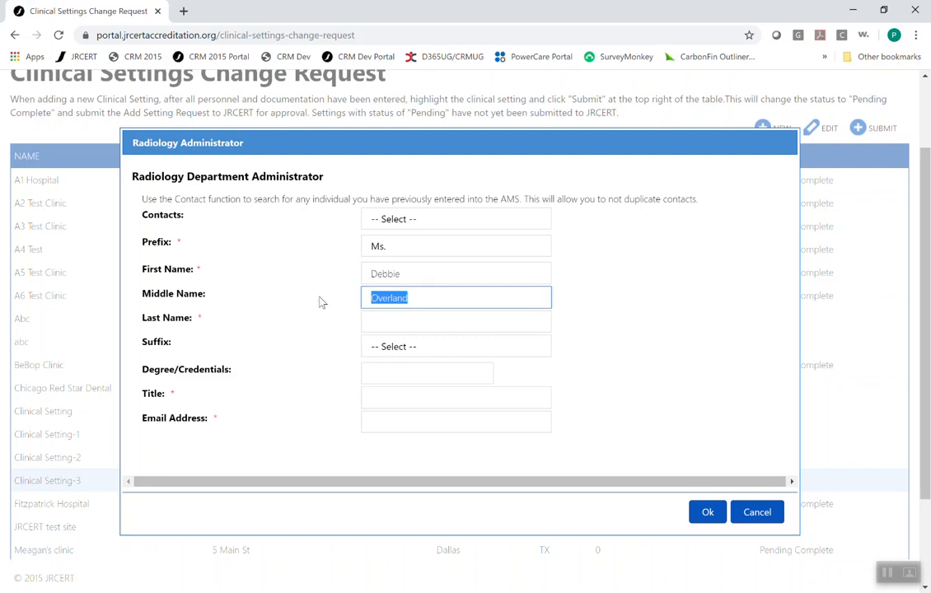
pyautogui.press('BackSpace')
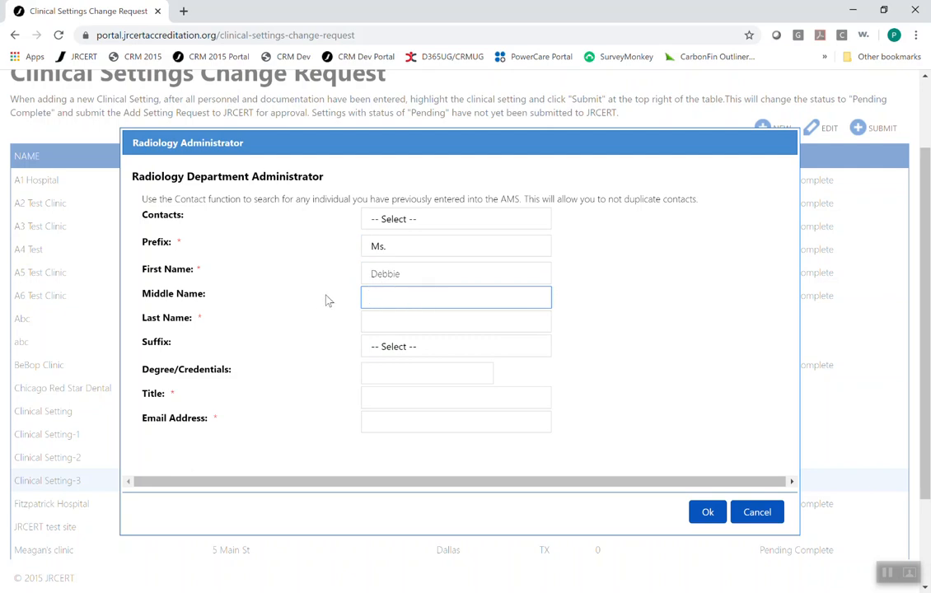
pyautogui.click(418, 327)
# - Move the administrator's e-mail address, mistakenly entered as the title, into the email address field
pyautogui.click(399, 398)
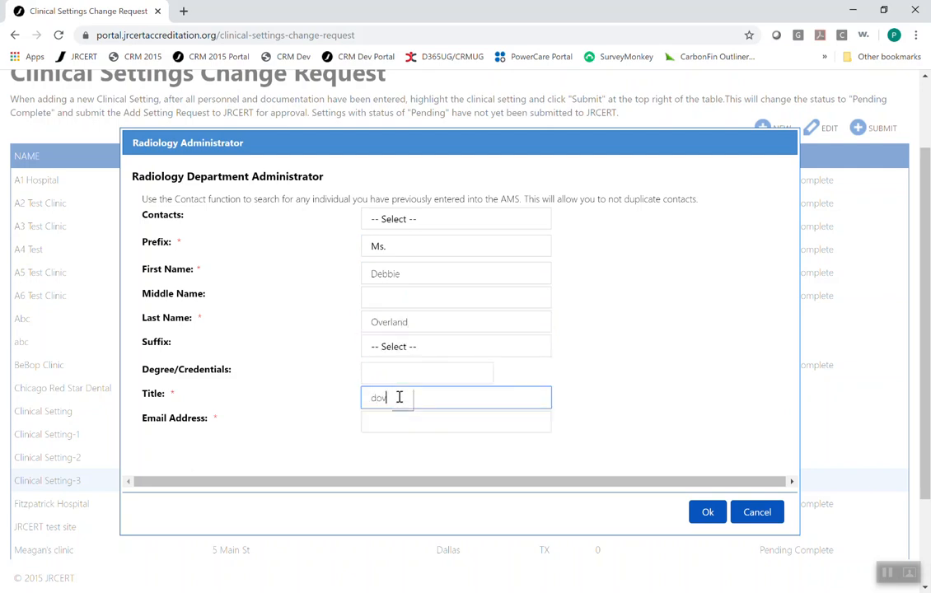
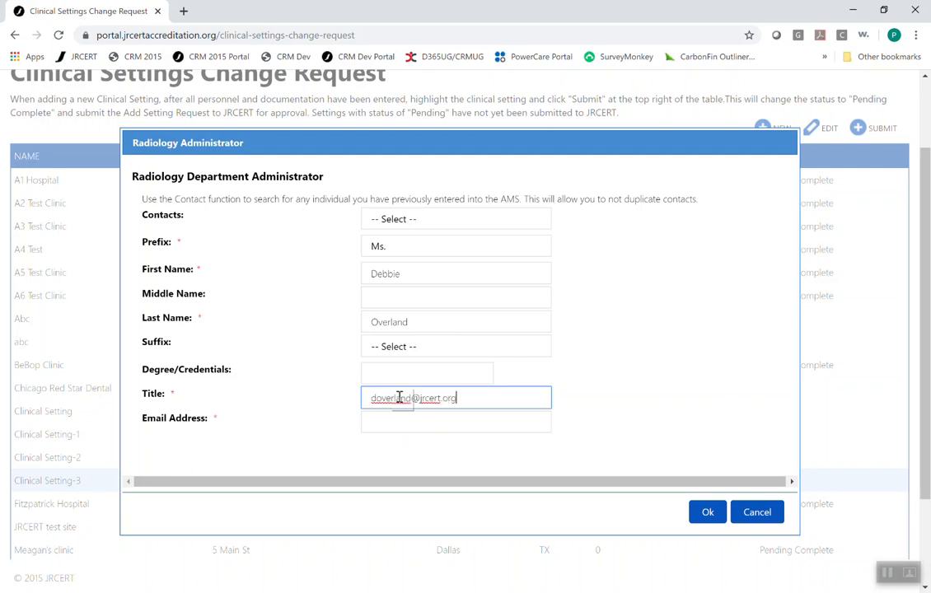
pyautogui.scroll(-1, 571, 401)
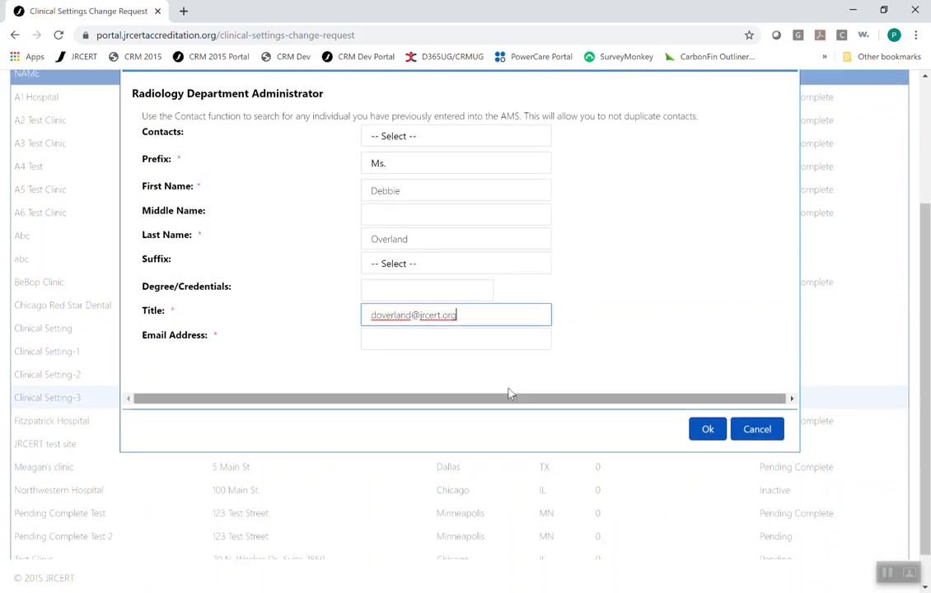
pyautogui.moveTo(455, 315); pyautogui.dragTo(322, 315)
pyautogui.hotkey('ctrl', 'c')
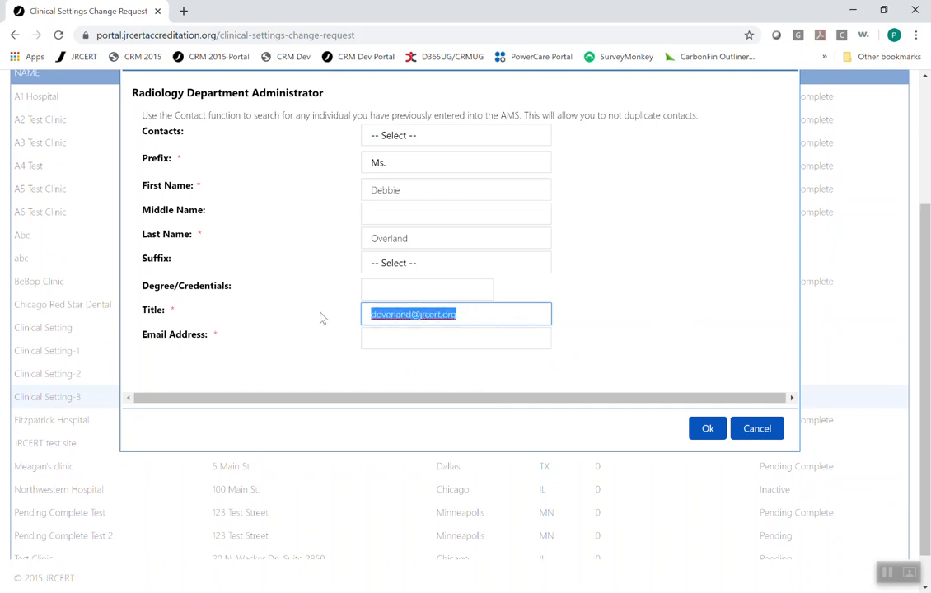
pyautogui.click(458, 319)
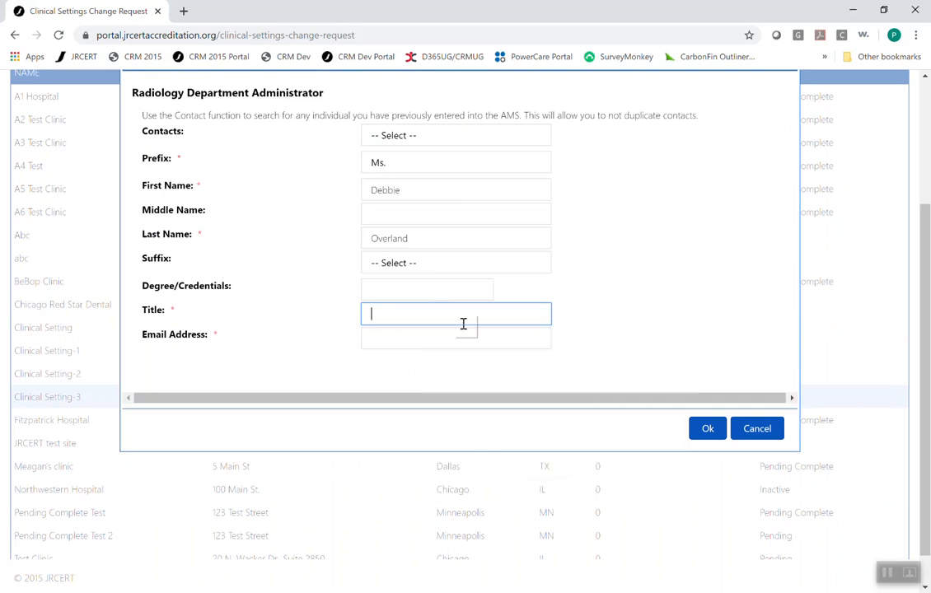
pyautogui.rightClick(391, 337)
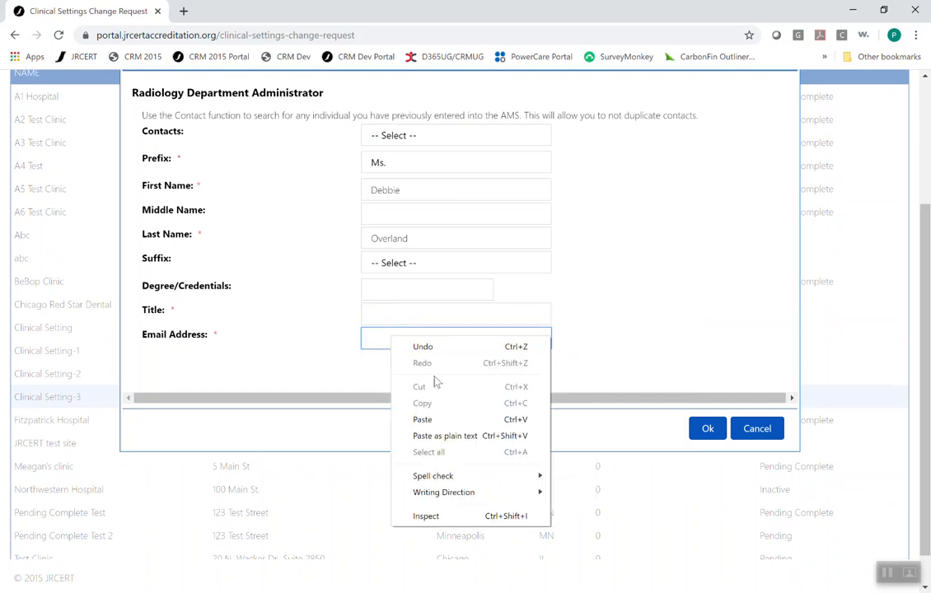
pyautogui.click(422, 419)
# - Set the administrator's title to Radiology Administrator and confirm the administrator details
pyautogui.click(384, 314)
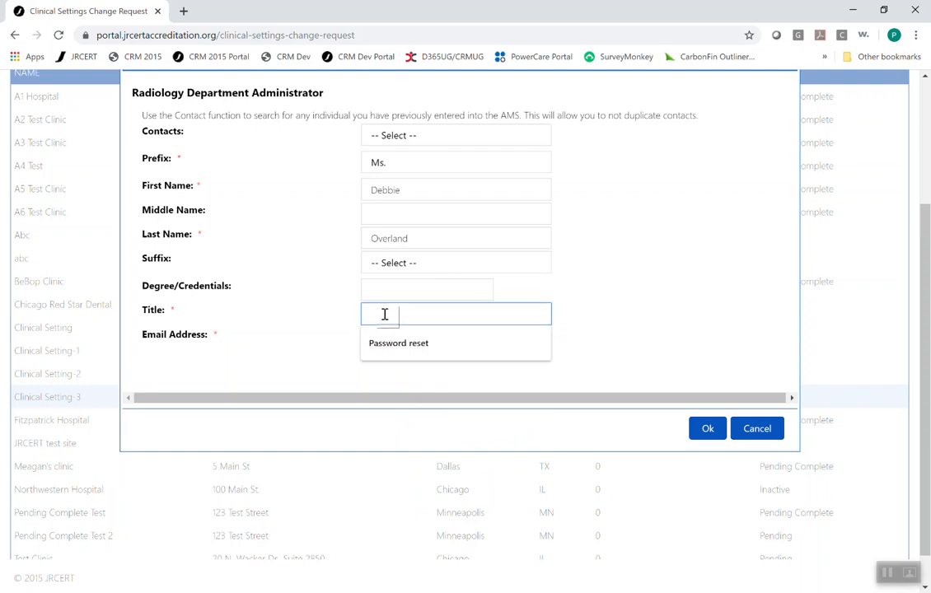
pyautogui.write('Radiolo')
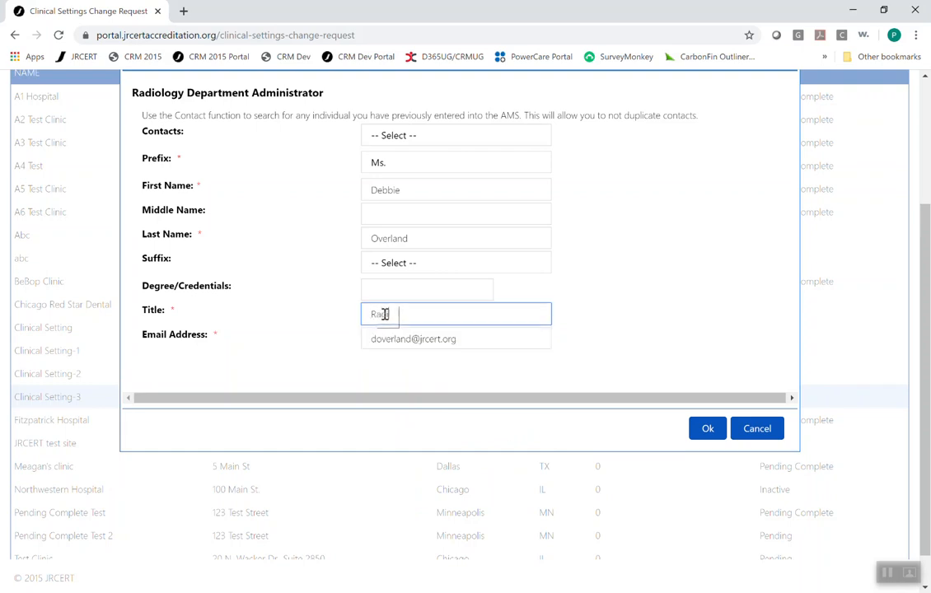
pyautogui.write('gy Administrator')
pyautogui.click(707, 430)
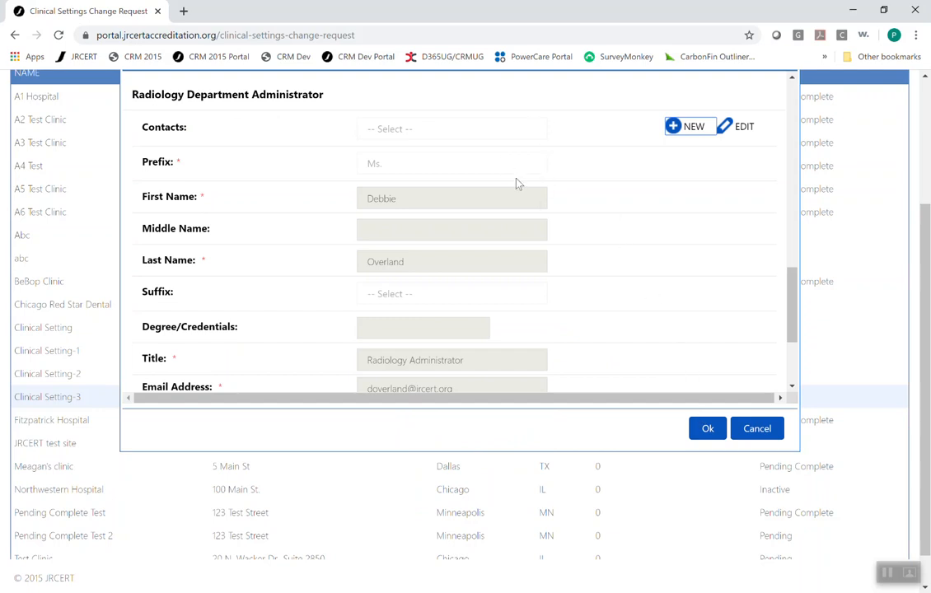
# - Start adding a new clinical instructor and look through the existing contacts list
pyautogui.scroll(-1, 557, 244)
pyautogui.scroll(-5, 556, 244)
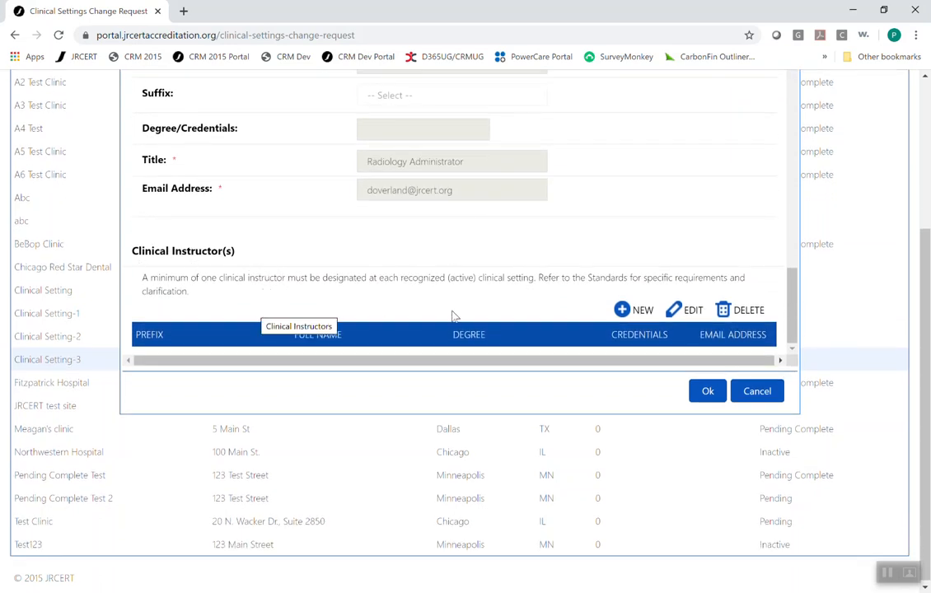
pyautogui.click(642, 313)
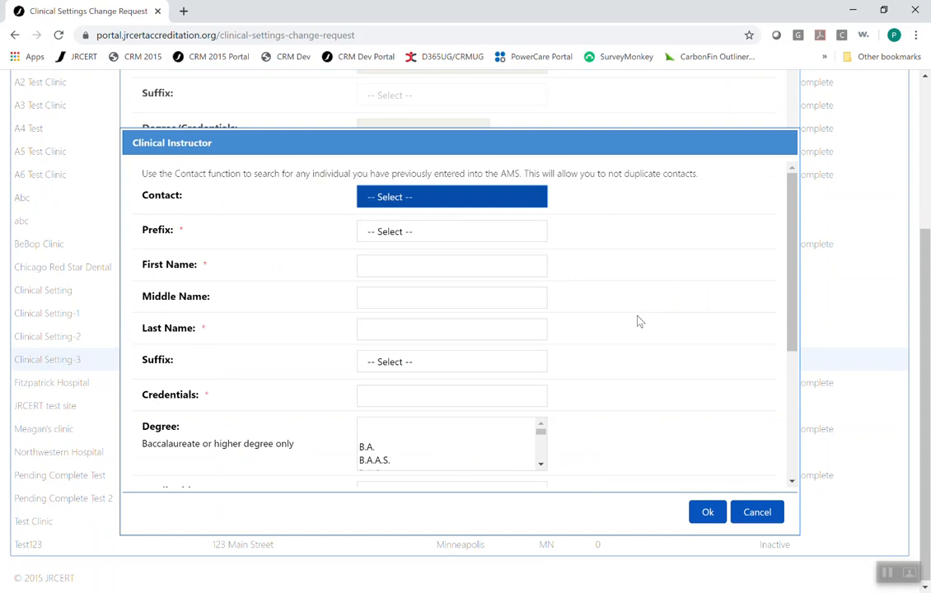
pyautogui.click(420, 207)
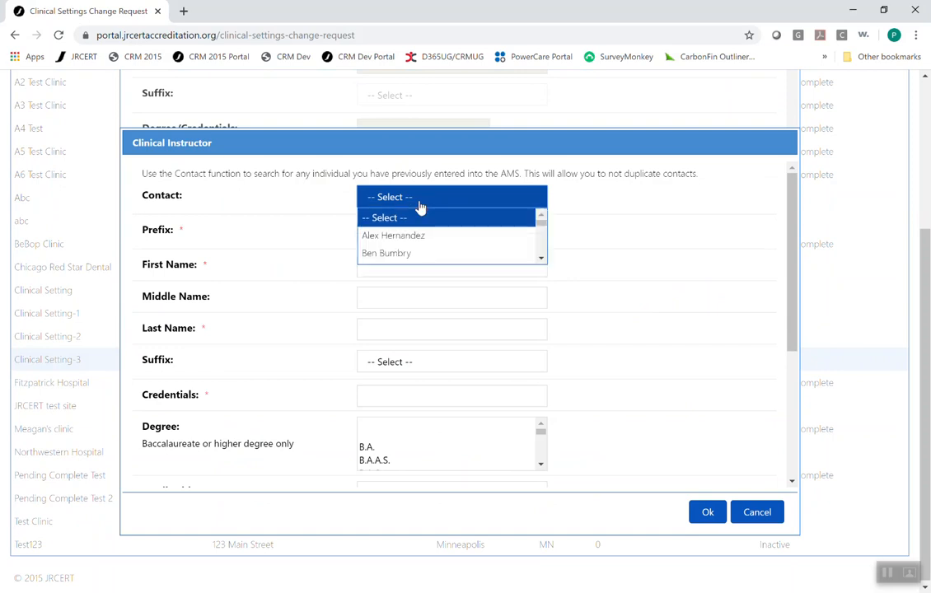
pyautogui.click(541, 251)
pyautogui.scroll(-6, 541, 252)
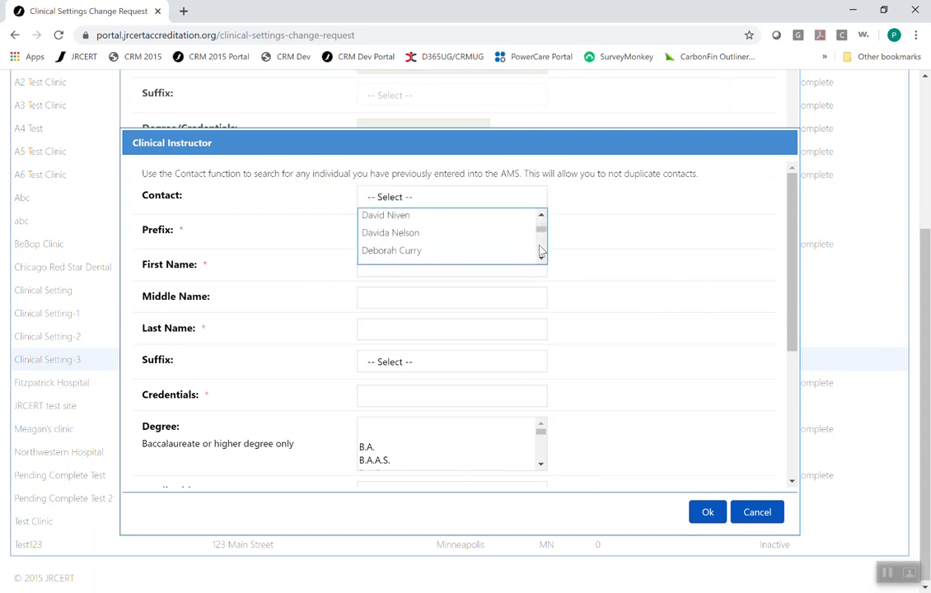
pyautogui.click(396, 203)
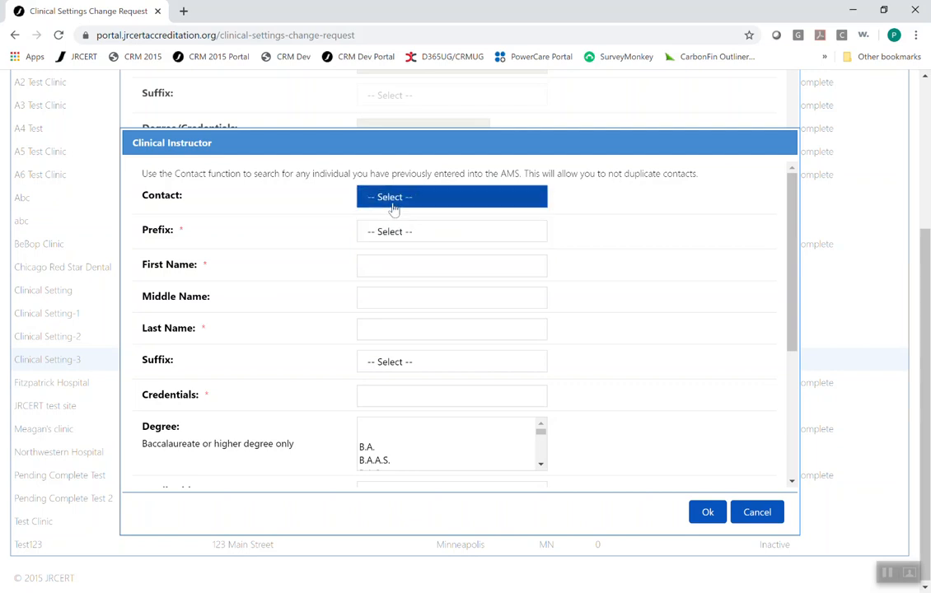
# - Set the instructor's prefix to Mrs. and enter the instructor's first and last name
pyautogui.click(399, 232)
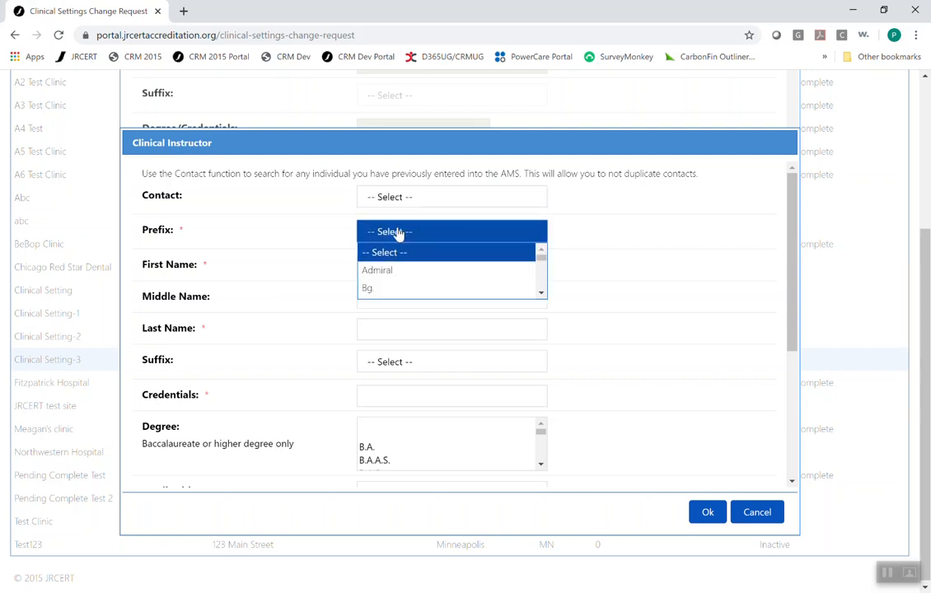
pyautogui.write('mrs')
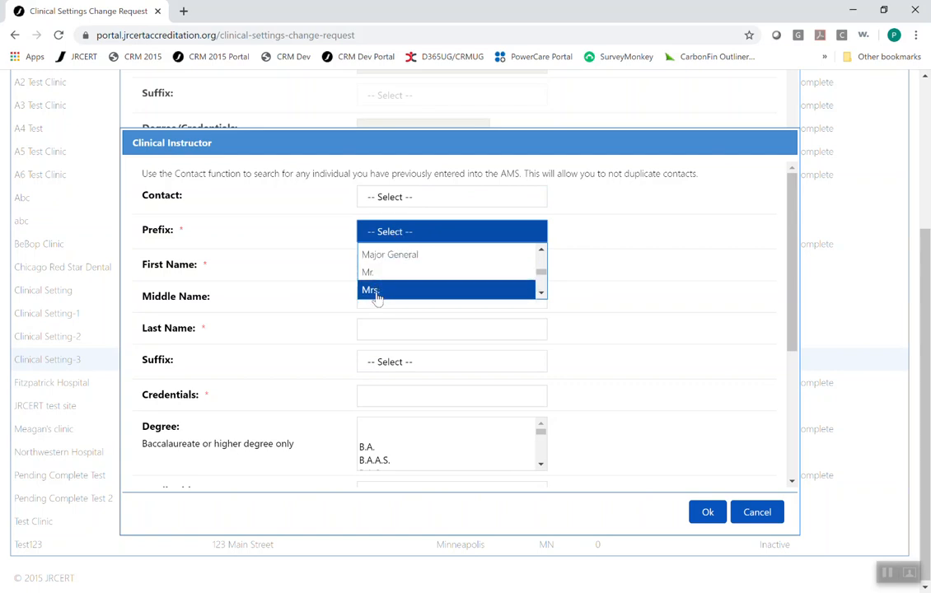
pyautogui.click(375, 290)
pyautogui.click(377, 269)
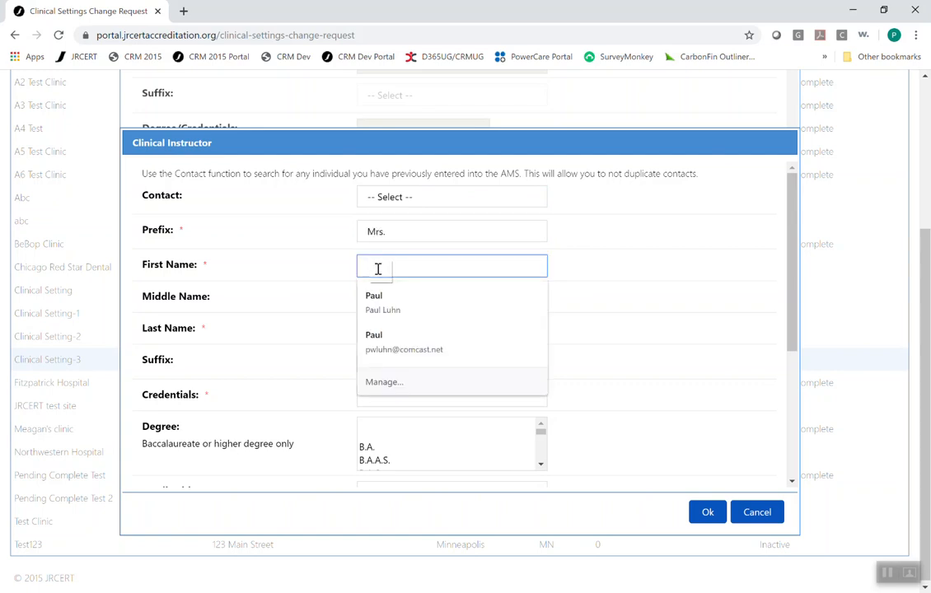
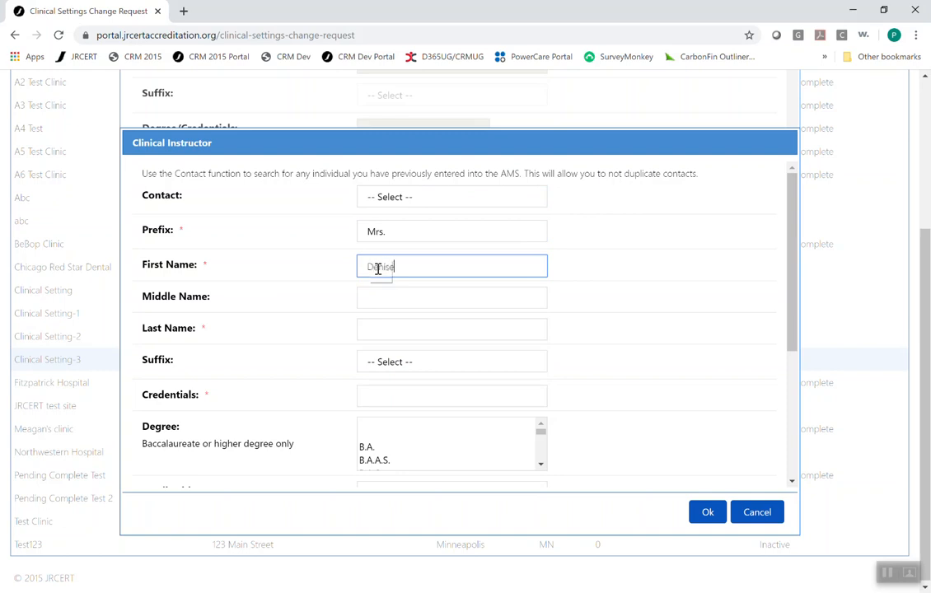
pyautogui.press('Tab')
pyautogui.press('Tab')
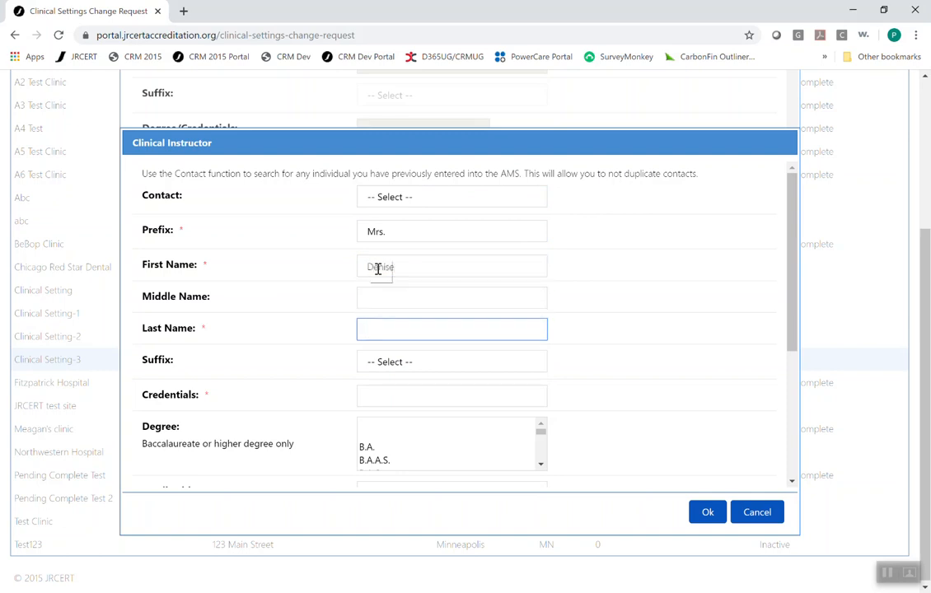
# - Set the instructor's credentials to RT(R) and fill in the instructor's e-mail address
pyautogui.click(420, 388)
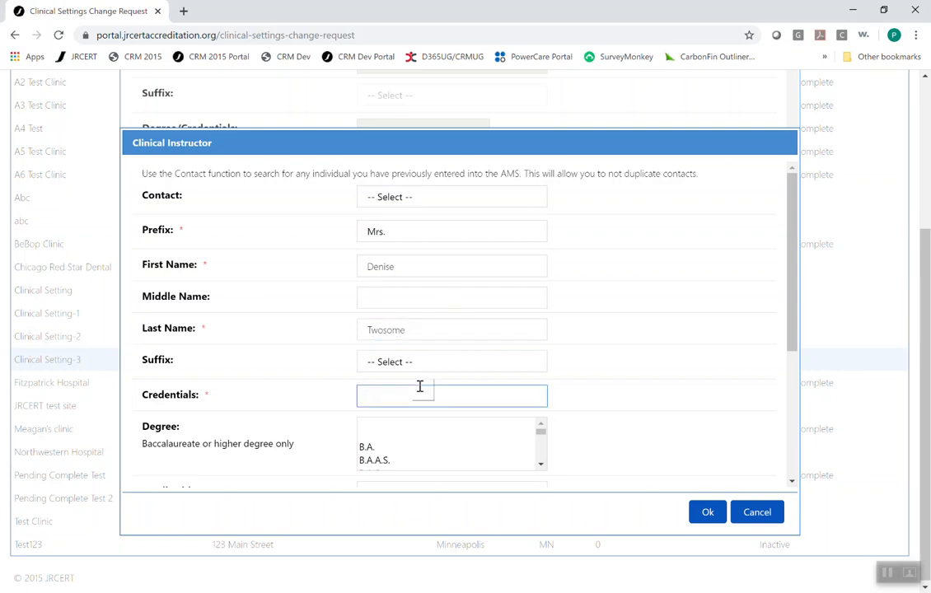
pyautogui.write('RT(R')
pyautogui.click(795, 461)
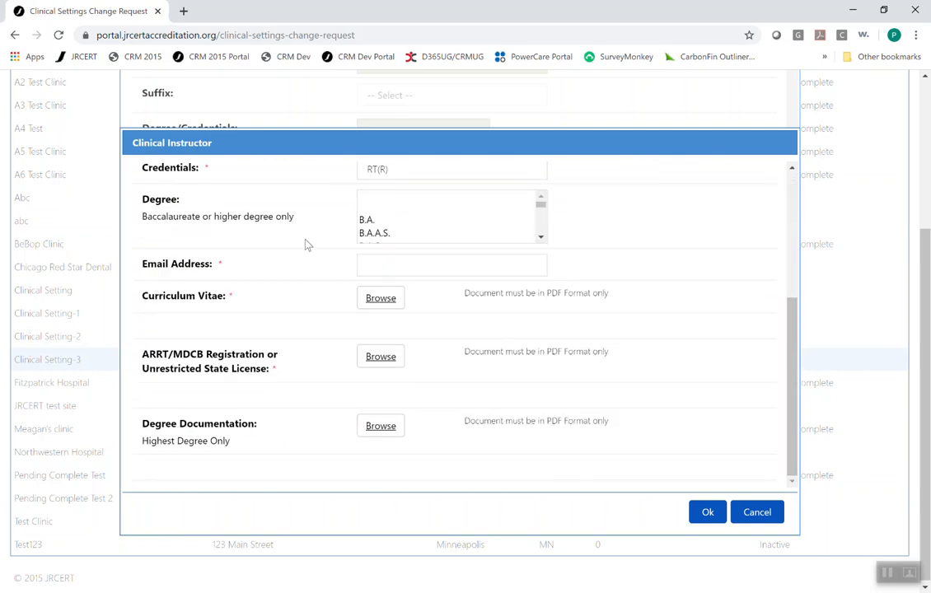
pyautogui.click(379, 268)
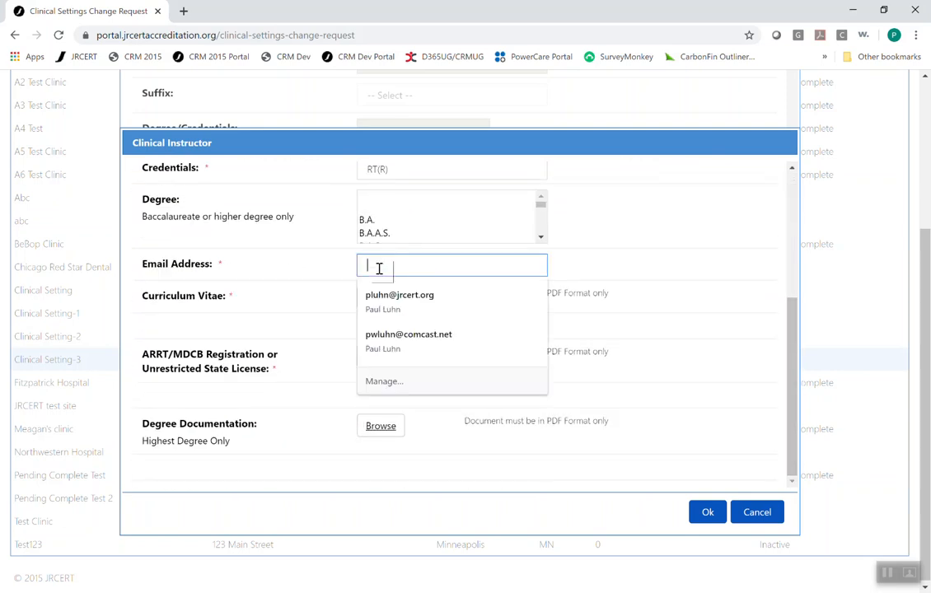
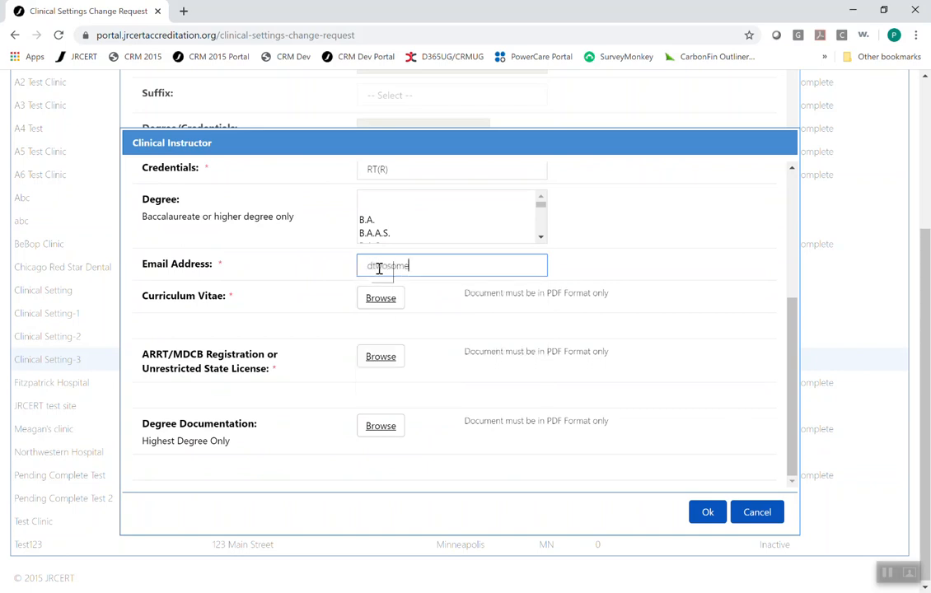
# - Upload CV as the curriculum vitae and ARRT as the ARRT/MDCB registration or state license
pyautogui.click(385, 299)
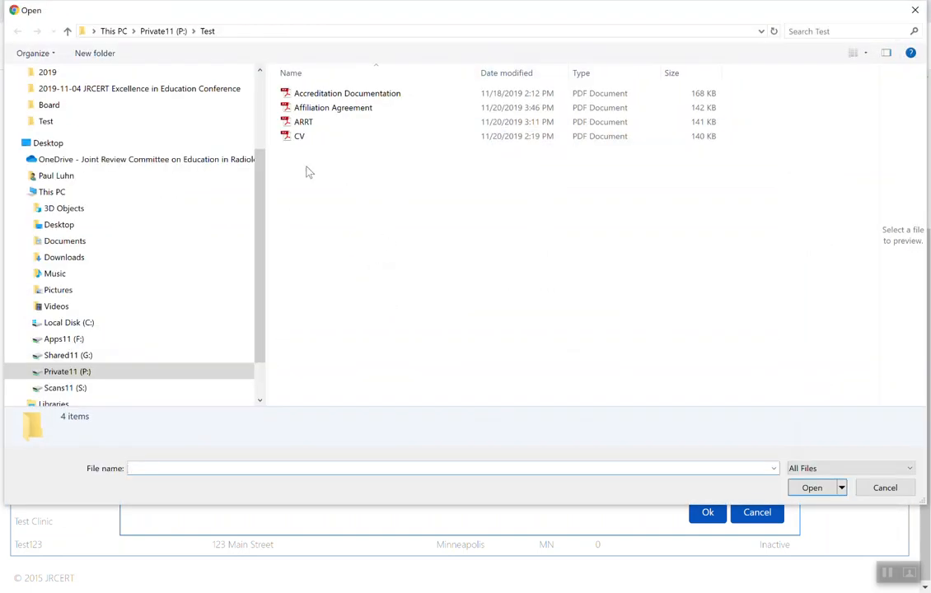
pyautogui.click(301, 136)
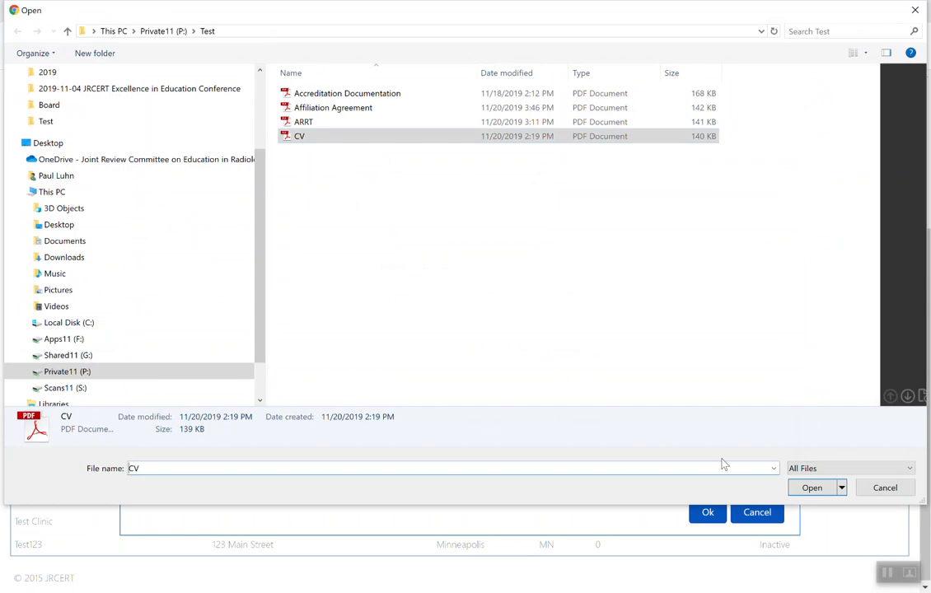
pyautogui.click(811, 488)
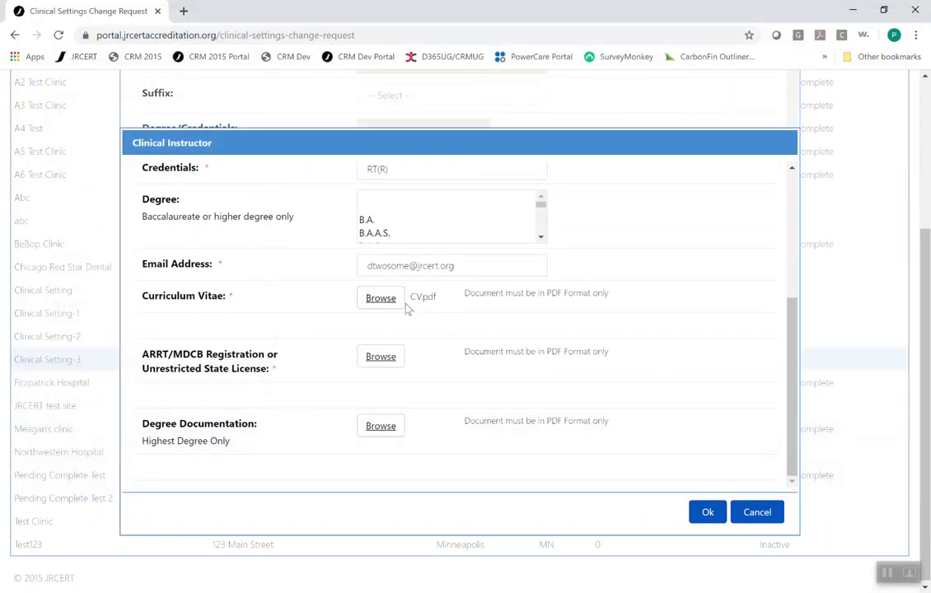
pyautogui.click(381, 364)
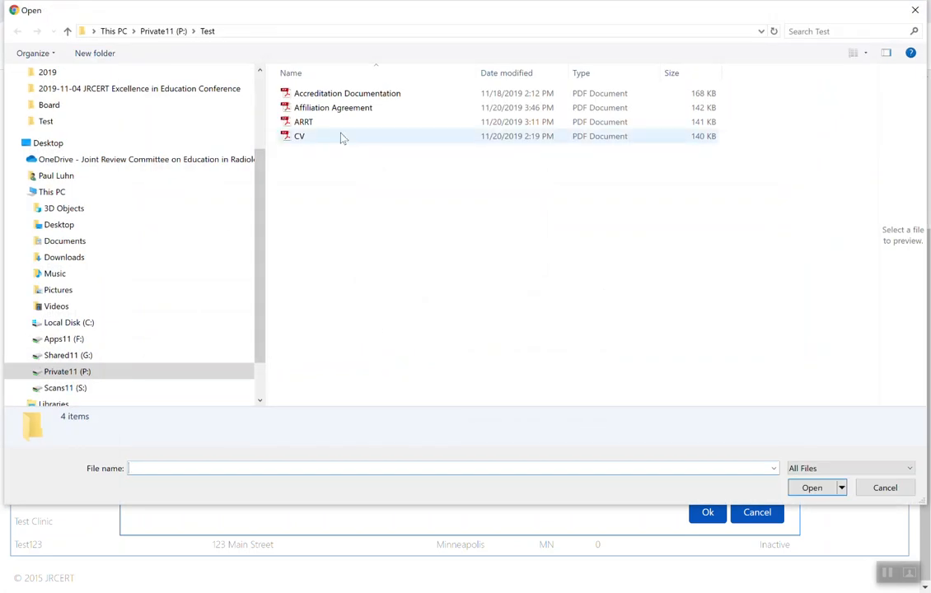
pyautogui.click(304, 124)
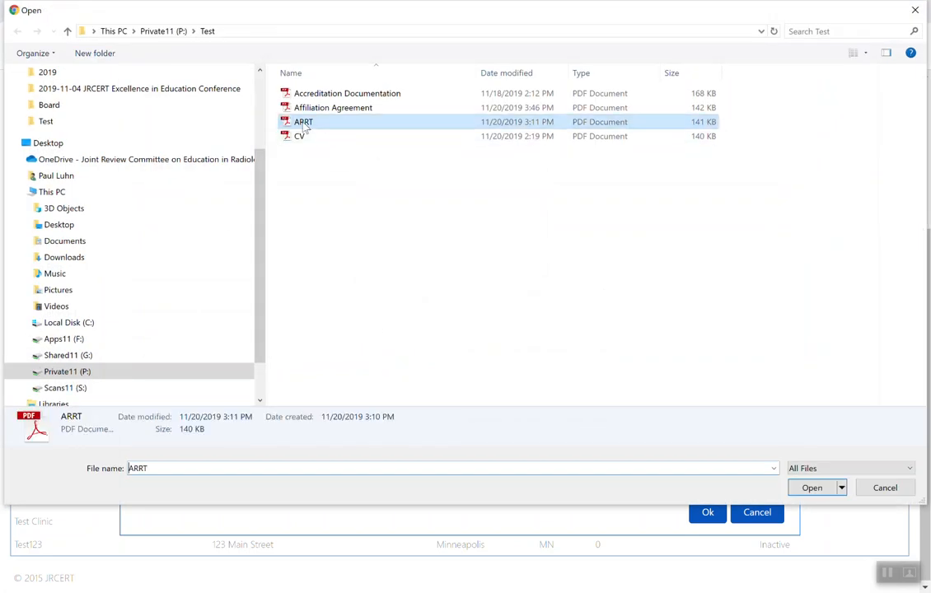
pyautogui.click(814, 489)
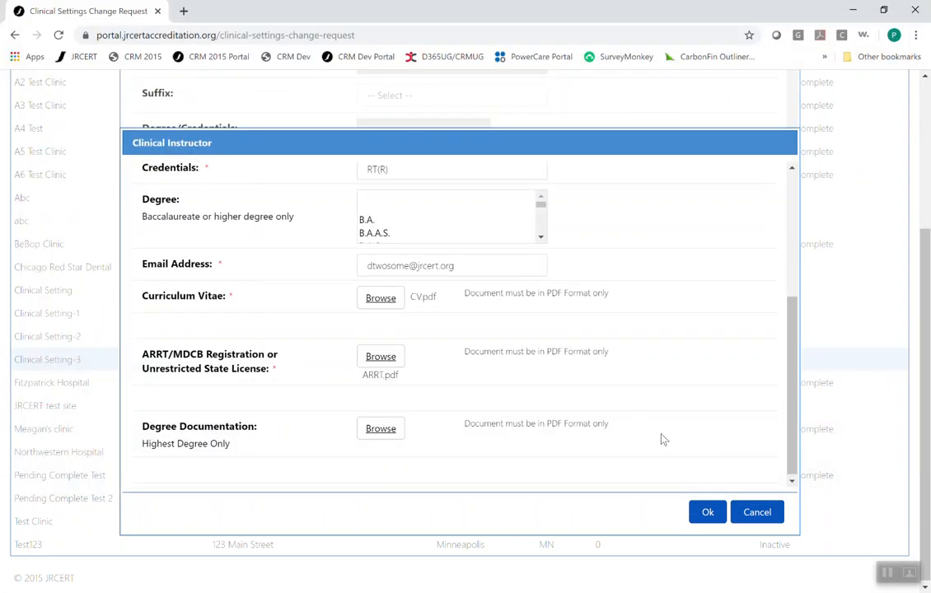
# - Save the new clinical instructor and close the clinical setting's edit dialog
pyautogui.click(714, 517)
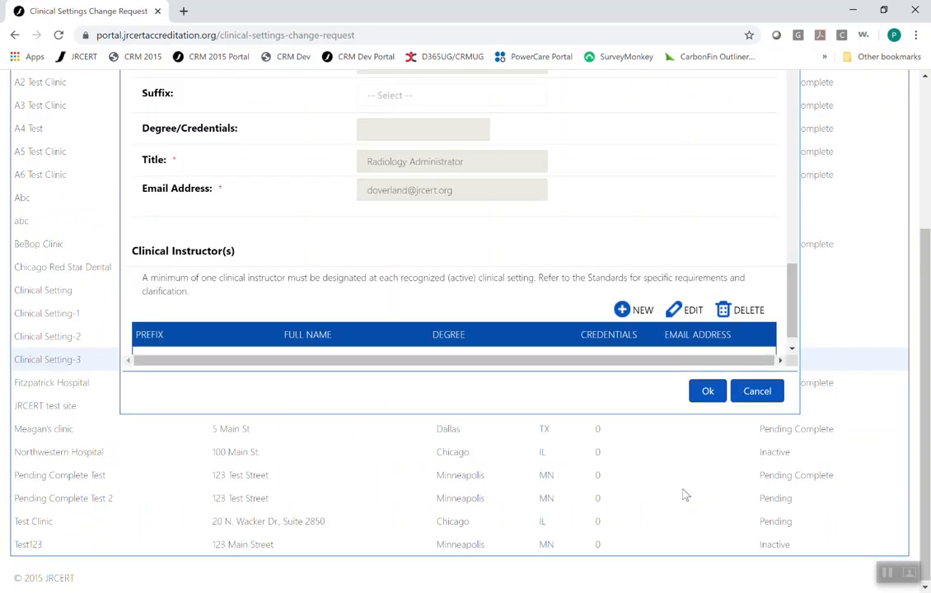
pyautogui.scroll(-2, 346, 276)
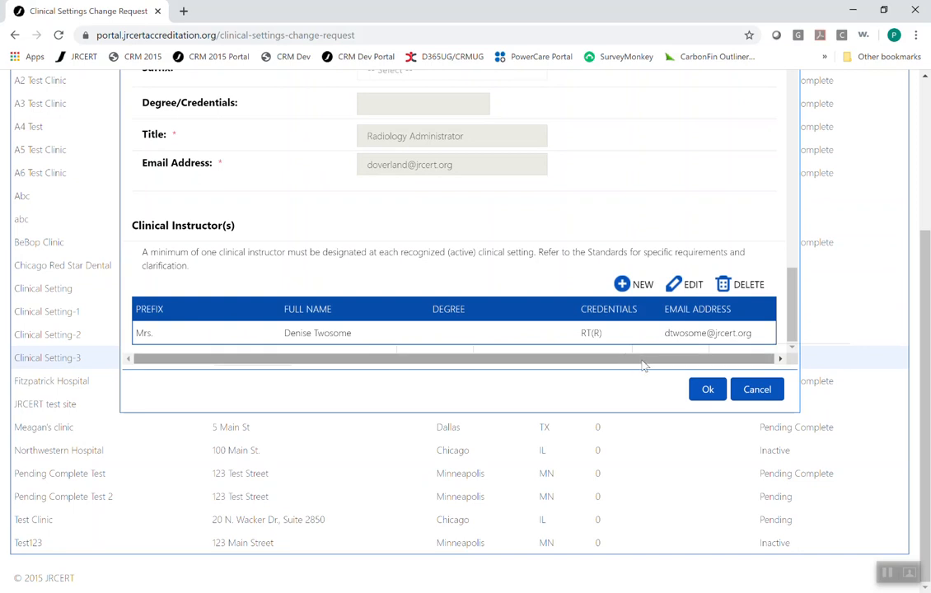
pyautogui.click(707, 392)
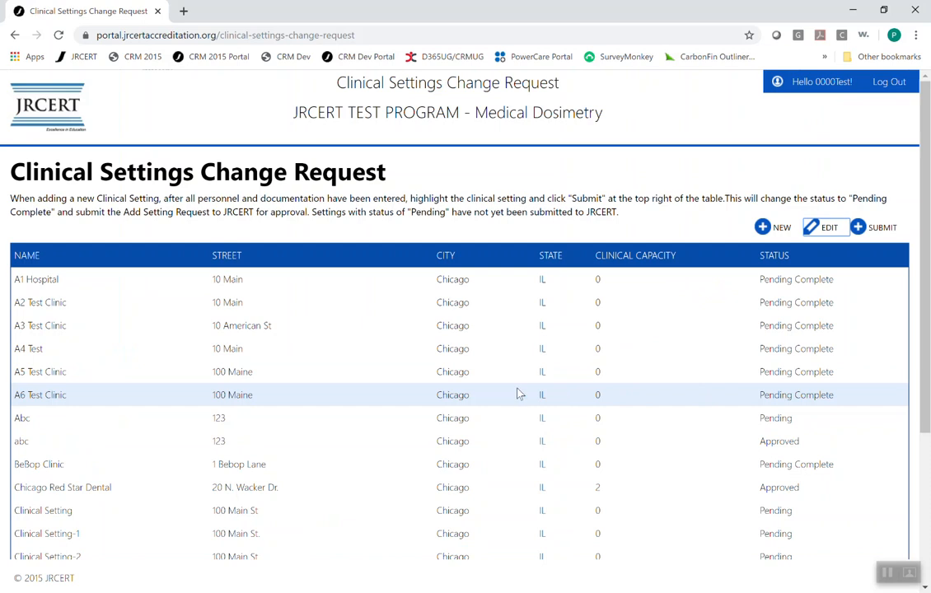
pyautogui.scroll(-1, 513, 393)
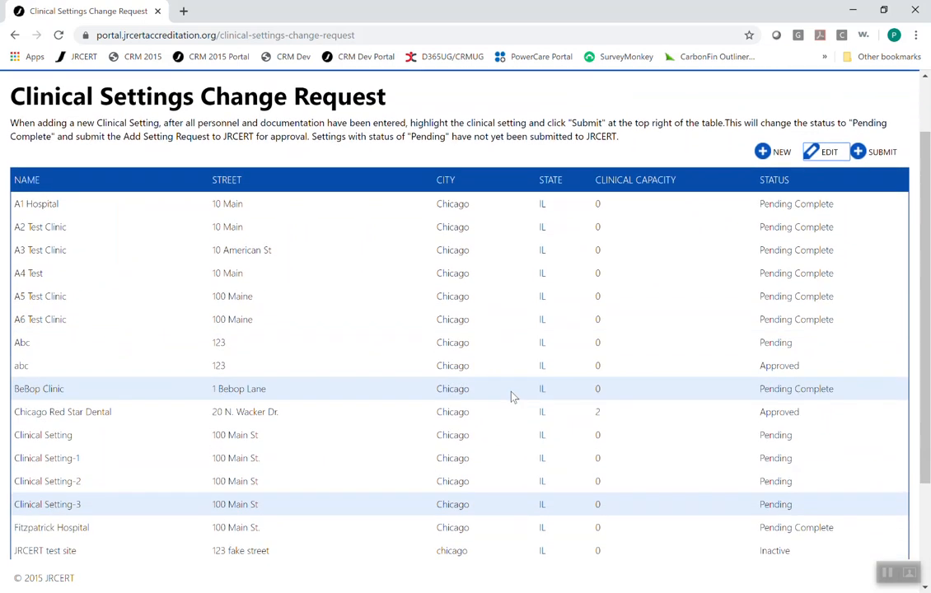